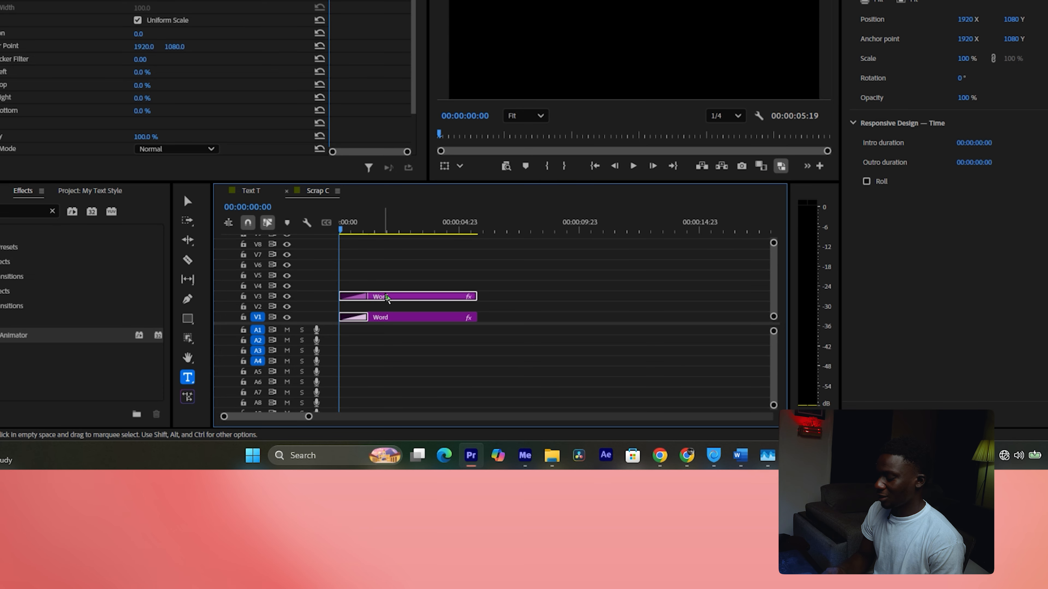
Shift the duplicate "Word" clip on V3 slightly after the V1 clip and change its text to "for".
drag(387, 298, 407, 298)
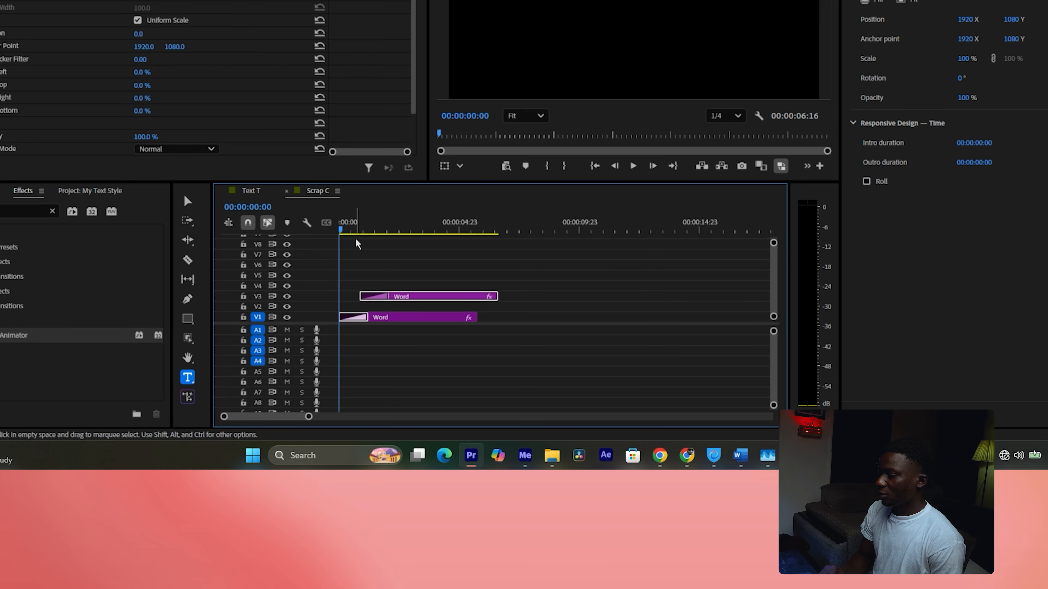
drag(352, 222, 385, 227)
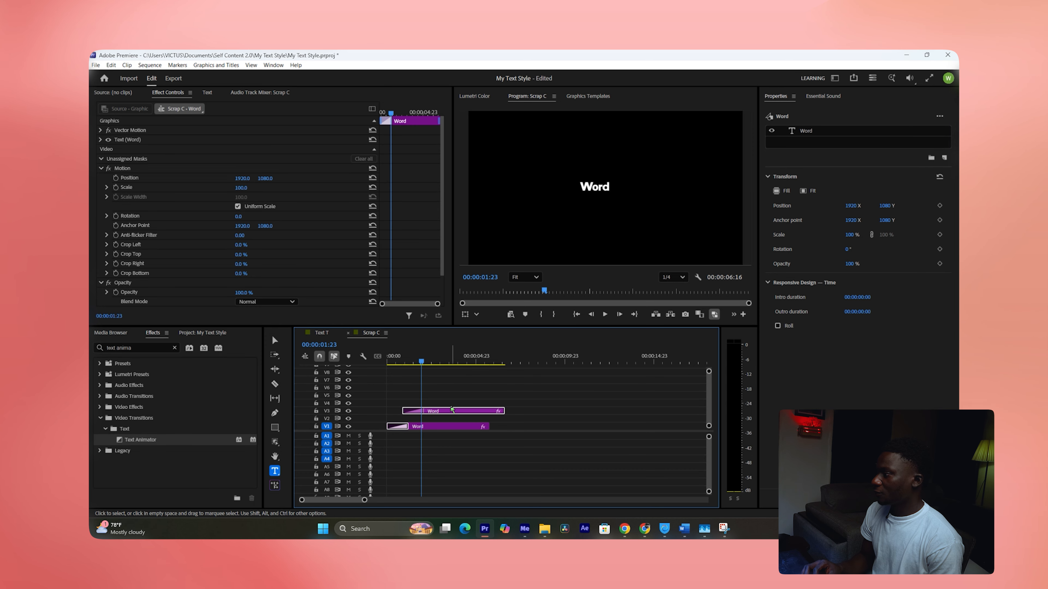
click(807, 130)
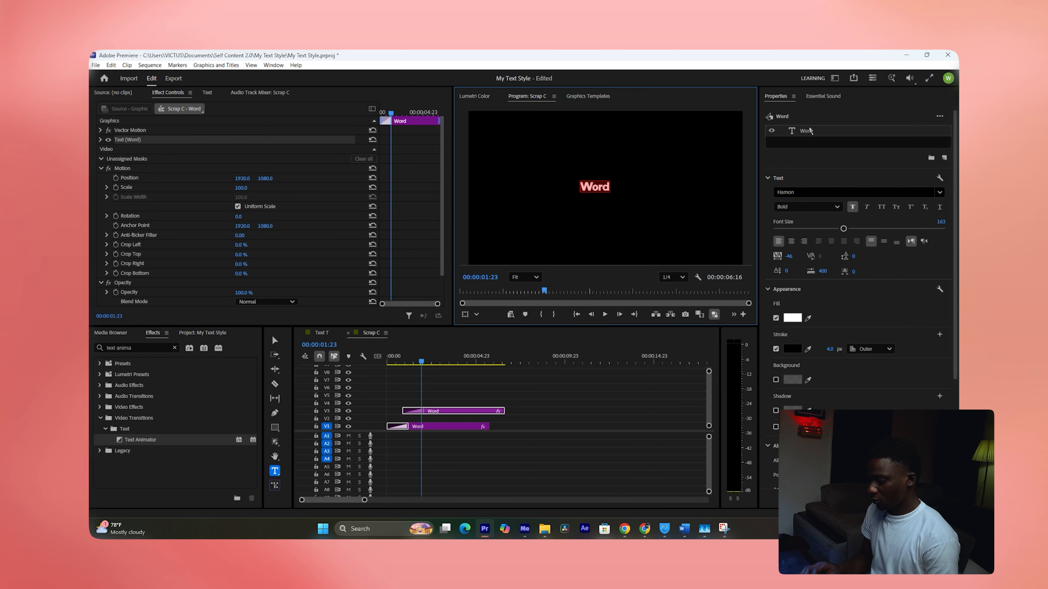
text(for)
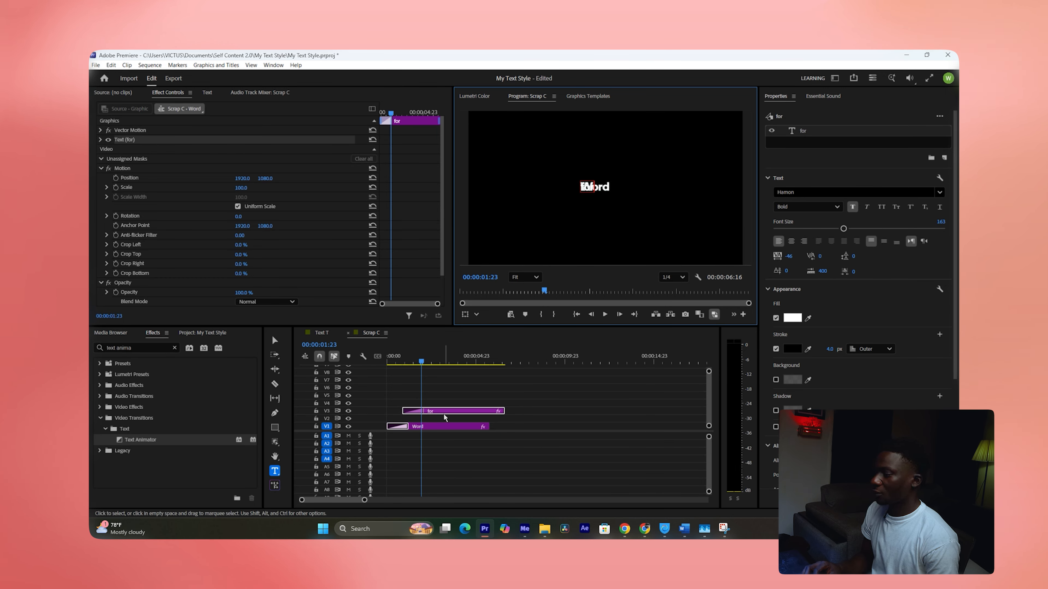
Duplicate the "for" clip onto V4 with a slightly later start and change the copy's text to "the".
drag(449, 411, 455, 407)
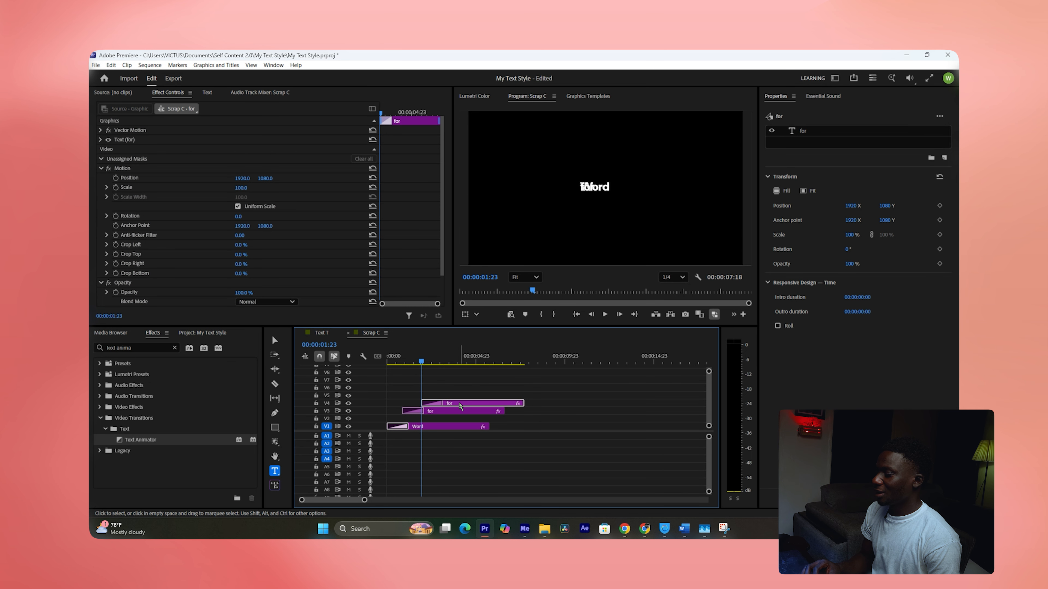
double_click(806, 131)
text(thev)
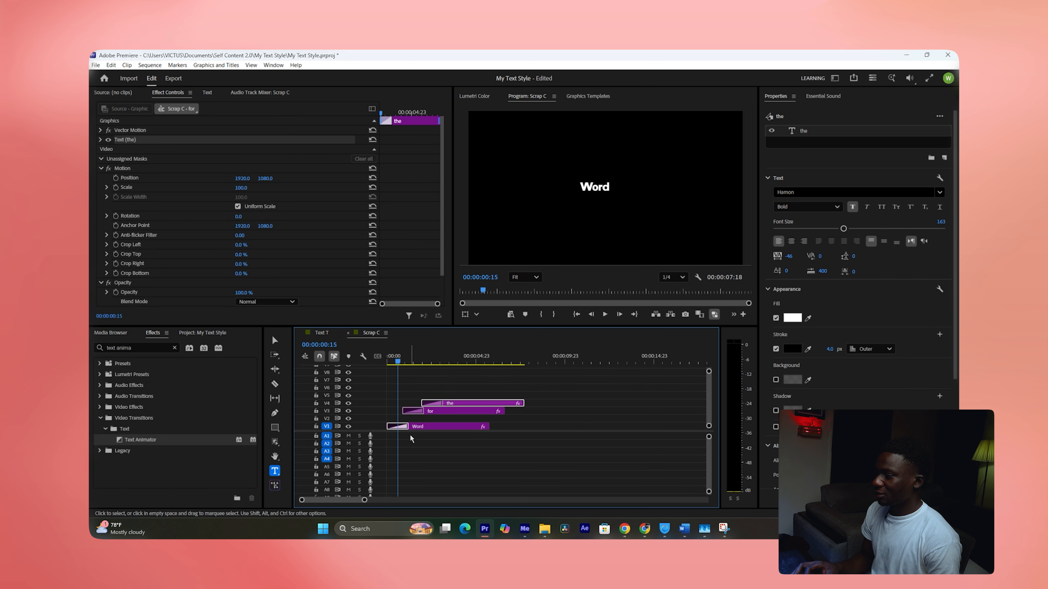
Set the duration of the Text Animator transition on the V1 "Word" clip to 8 frames.
double_click(400, 427)
text(19)
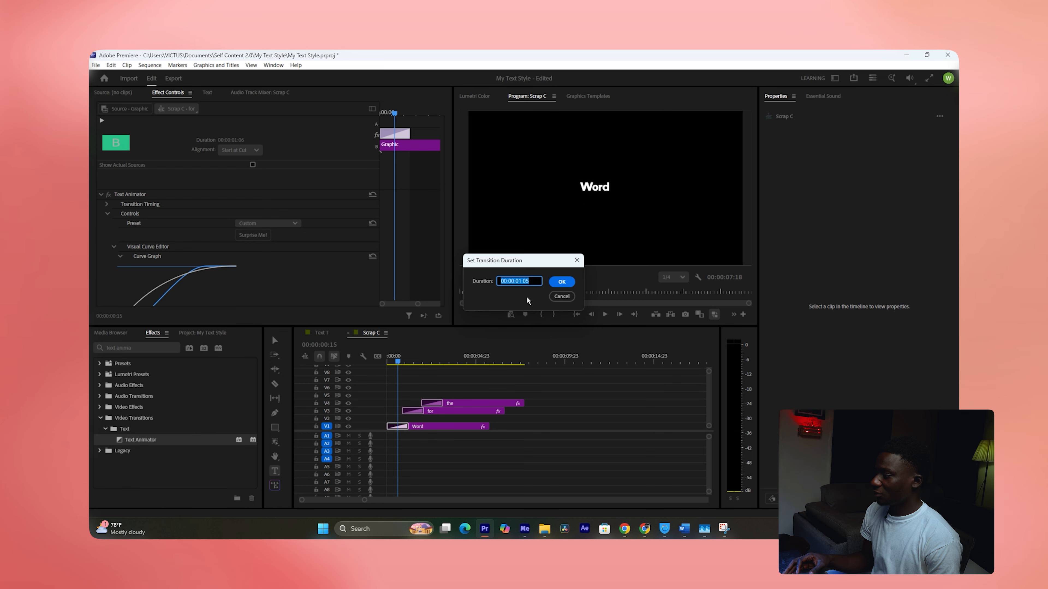
text(9)
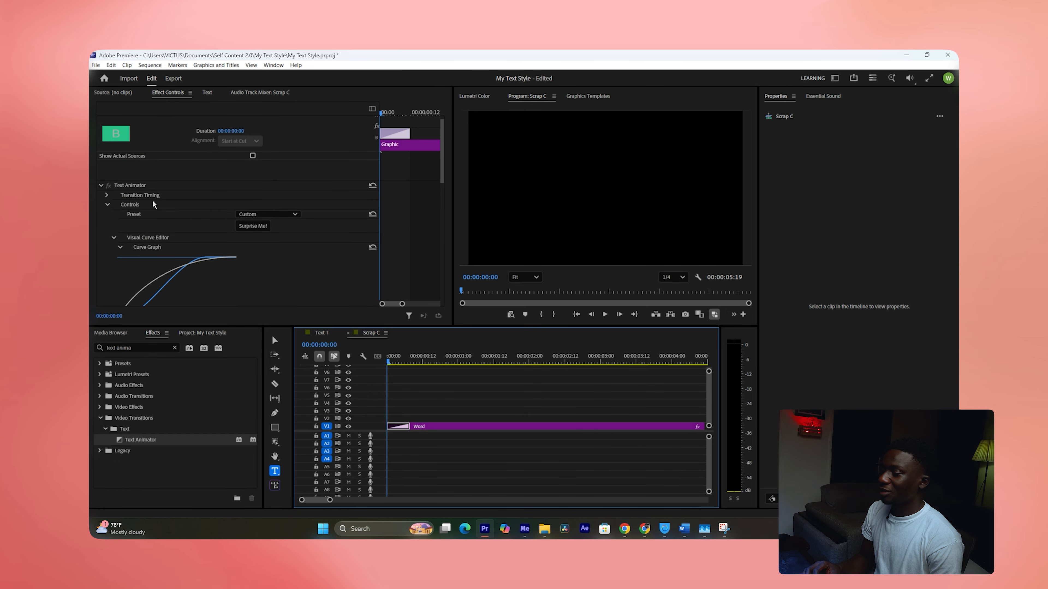
Save the Text Animator settings as a preset named "Text ef" with type Scale and the transition duration included.
scroll(150, 201, down, 3)
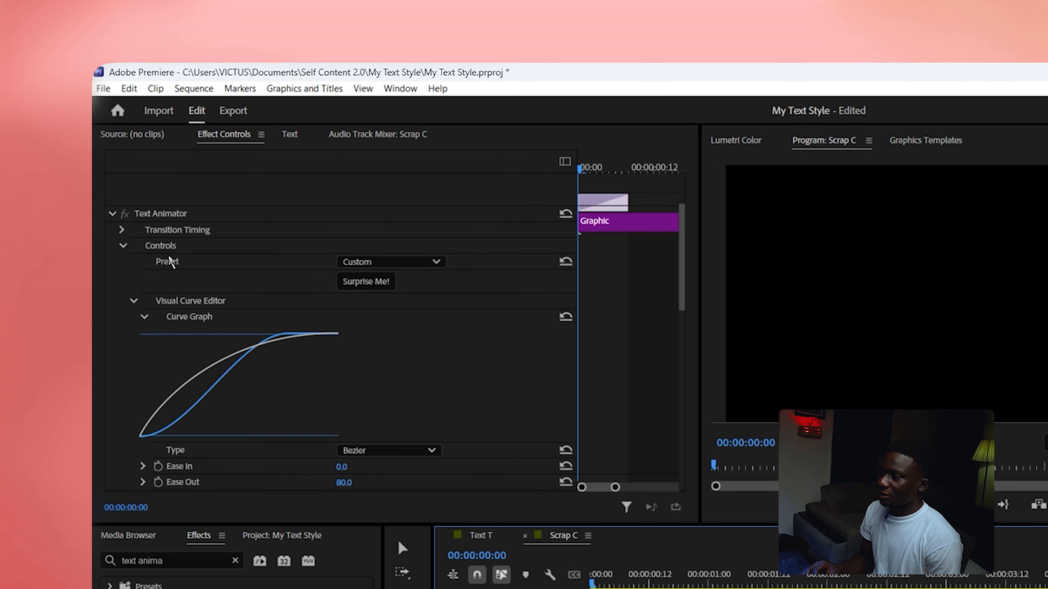
right_click(153, 216)
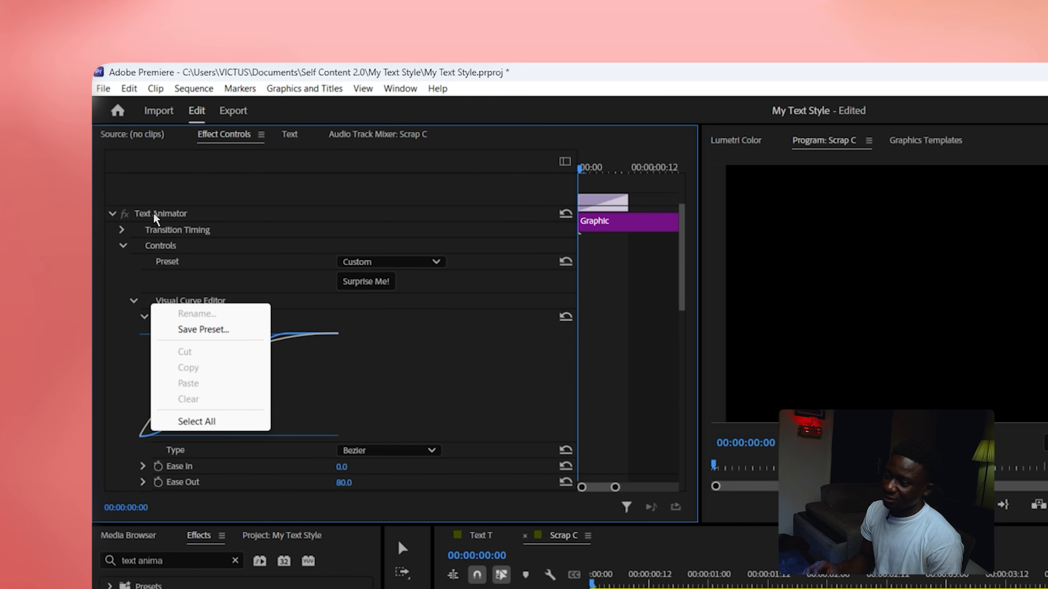
click(223, 330)
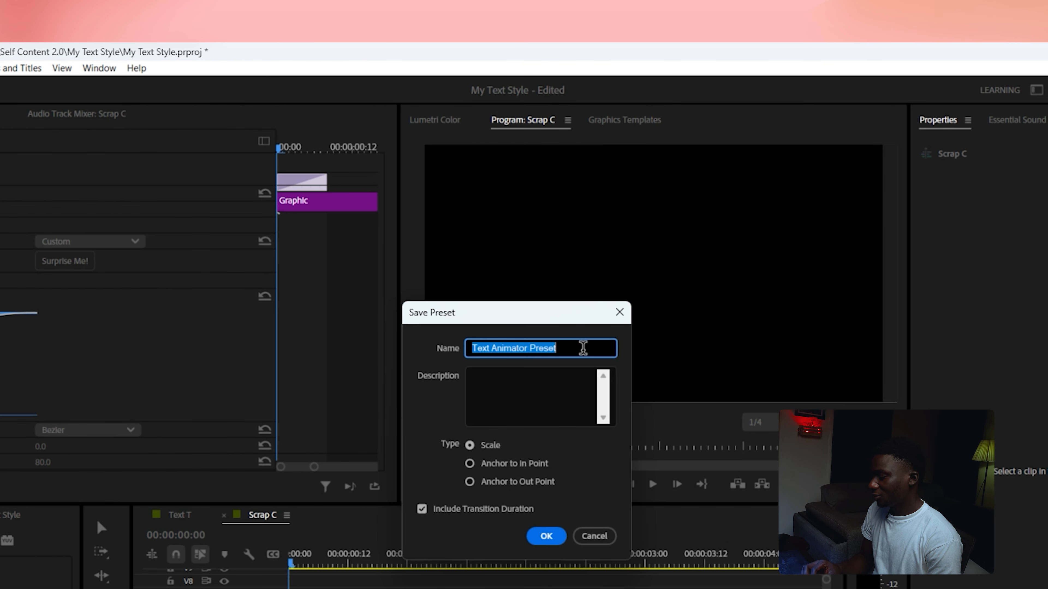
text(Text ef)
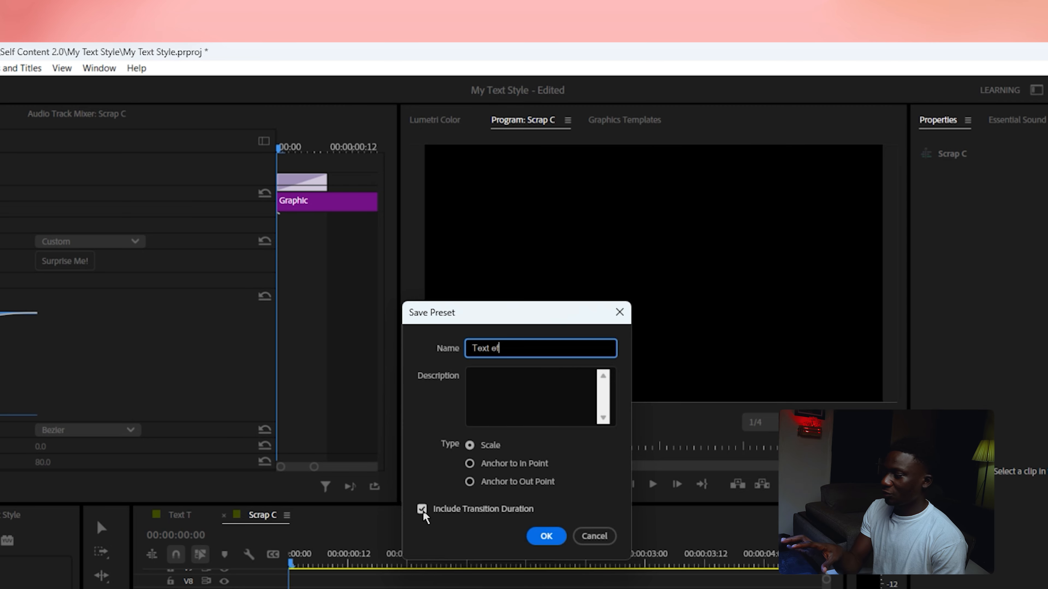
click(422, 509)
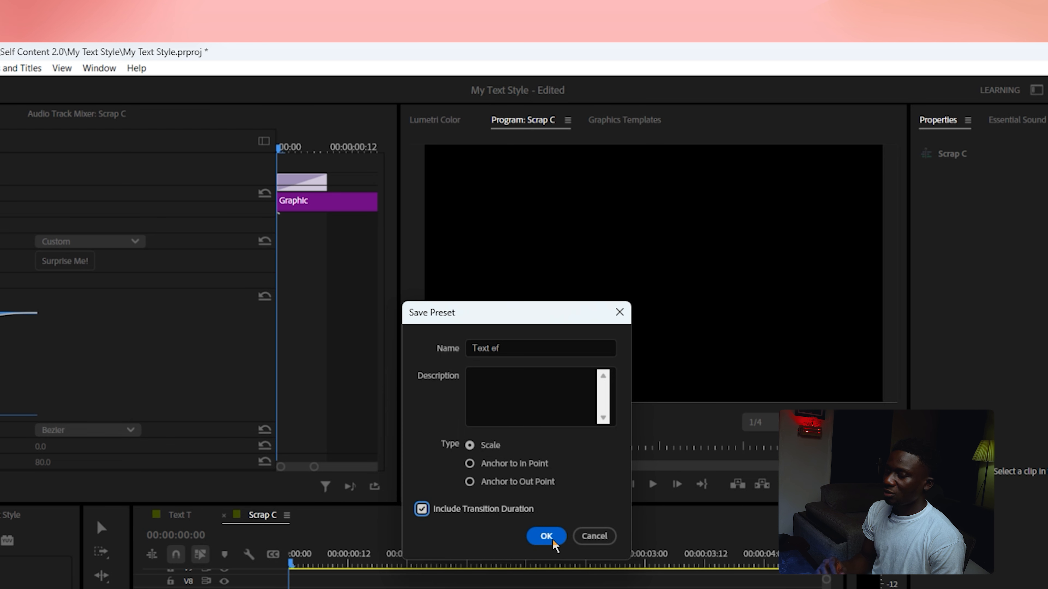
click(552, 541)
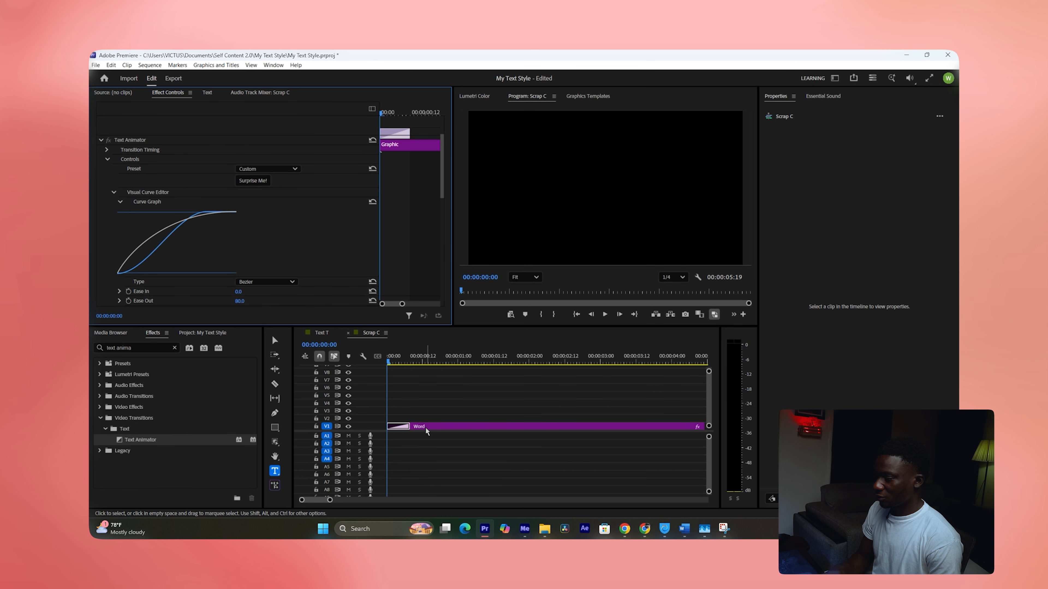
Duplicate the "Word" clip onto V2 without its transition, starting 5 frames into the sequence.
drag(425, 427, 425, 419)
click(404, 417)
key(Delete)
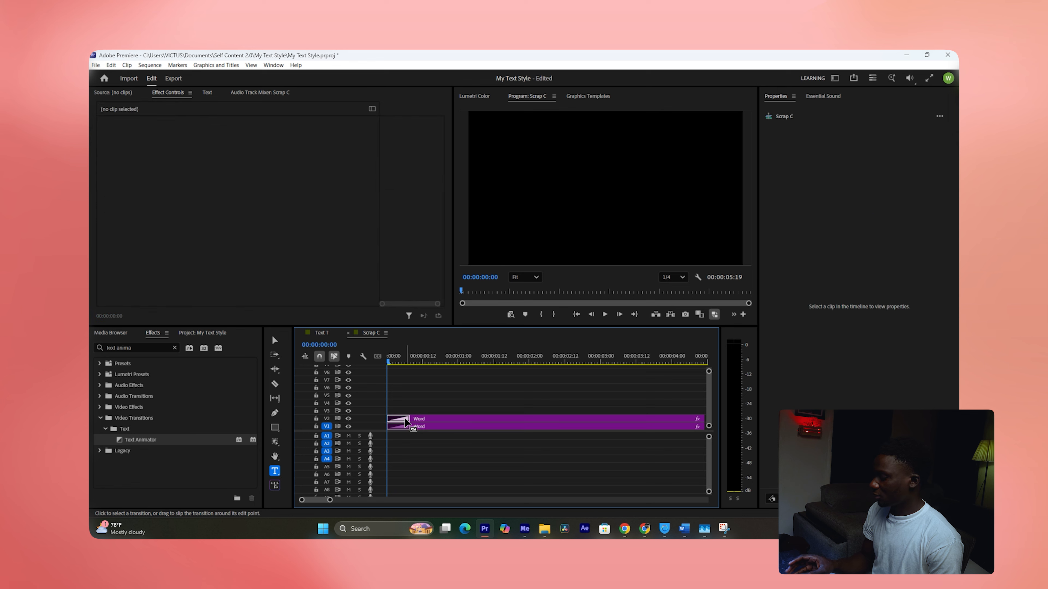
mouse_move(424, 419)
mouse_down()
mouse_move(415, 410)
mouse_move(428, 420)
mouse_up()
key(space)
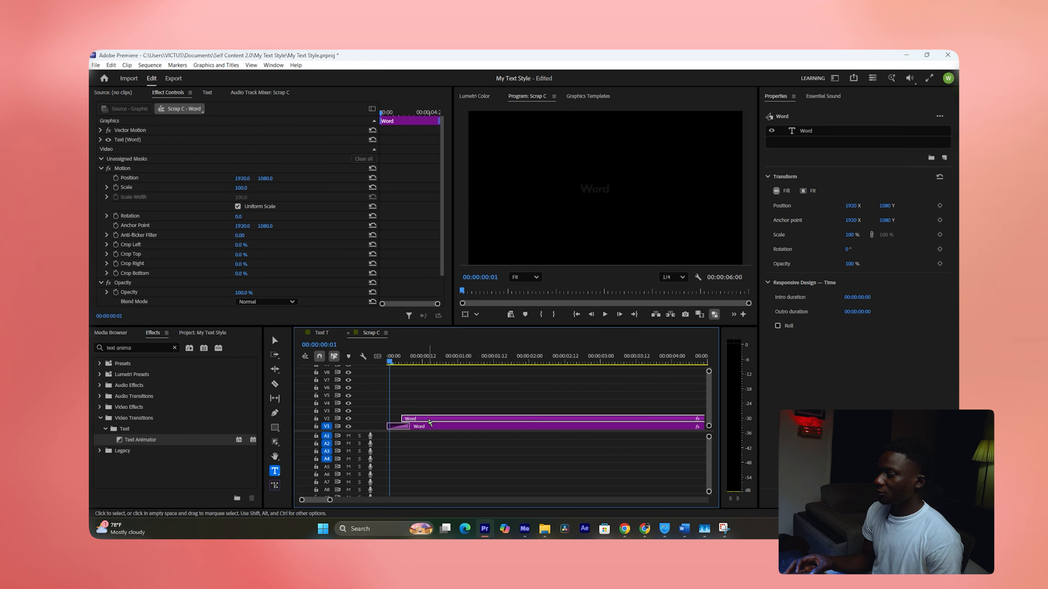
key(Right)
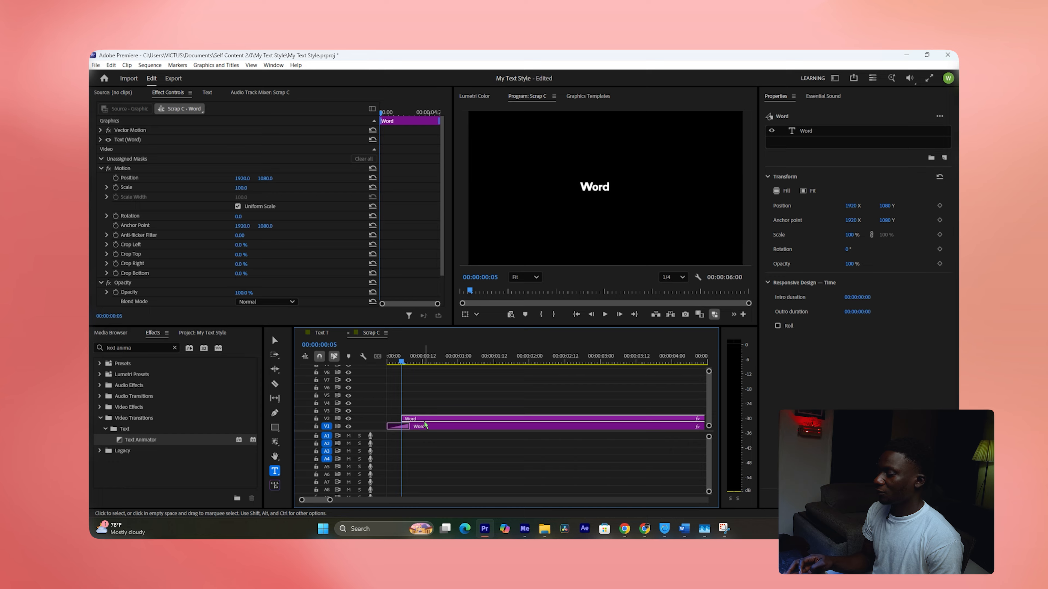
Find the ME TEXT preset by searching the effects for "me" and apply it to the start of the V2 "Word" clip.
click(407, 392)
triple_click(136, 346)
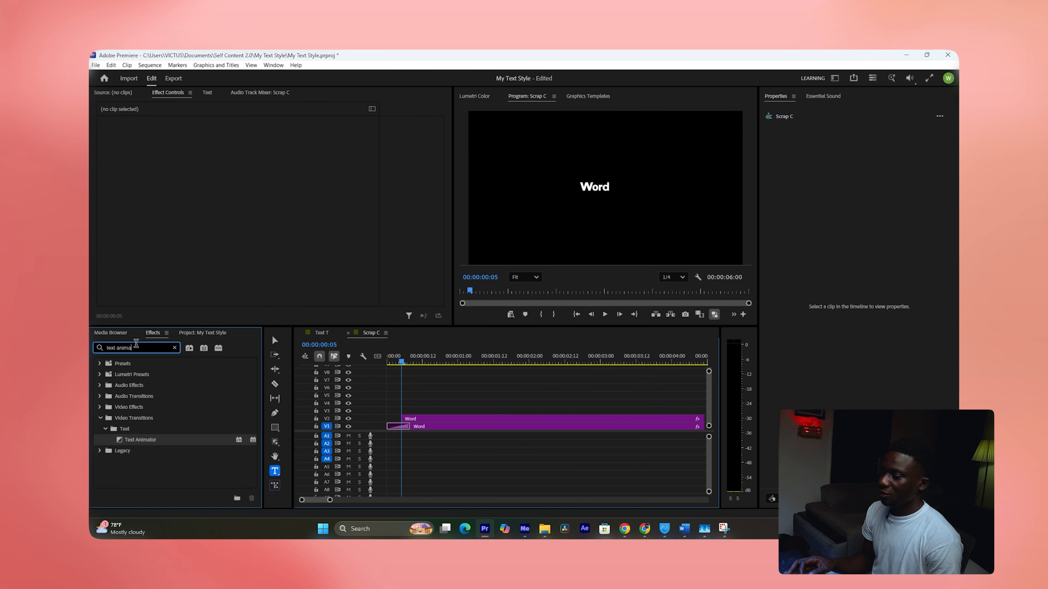
key(BackSpace)
text(me)
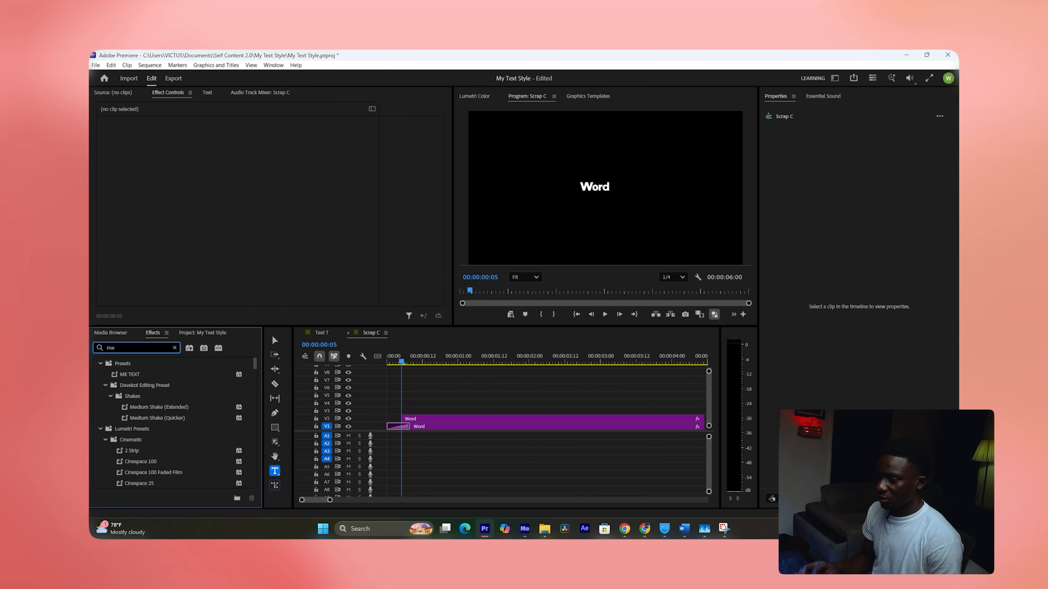
drag(130, 374, 407, 418)
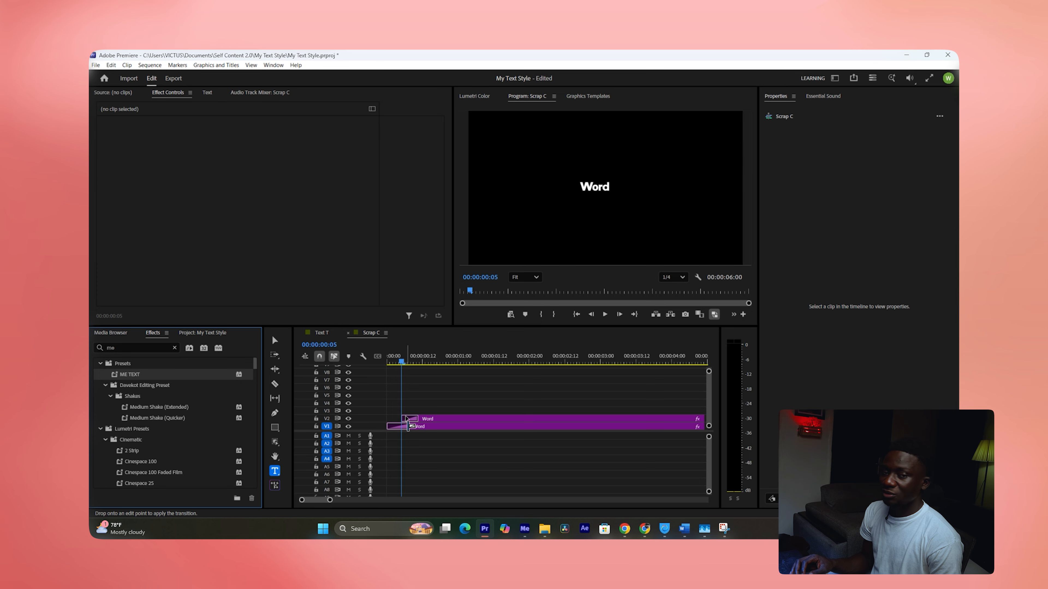
drag(405, 419, 406, 418)
click(391, 360)
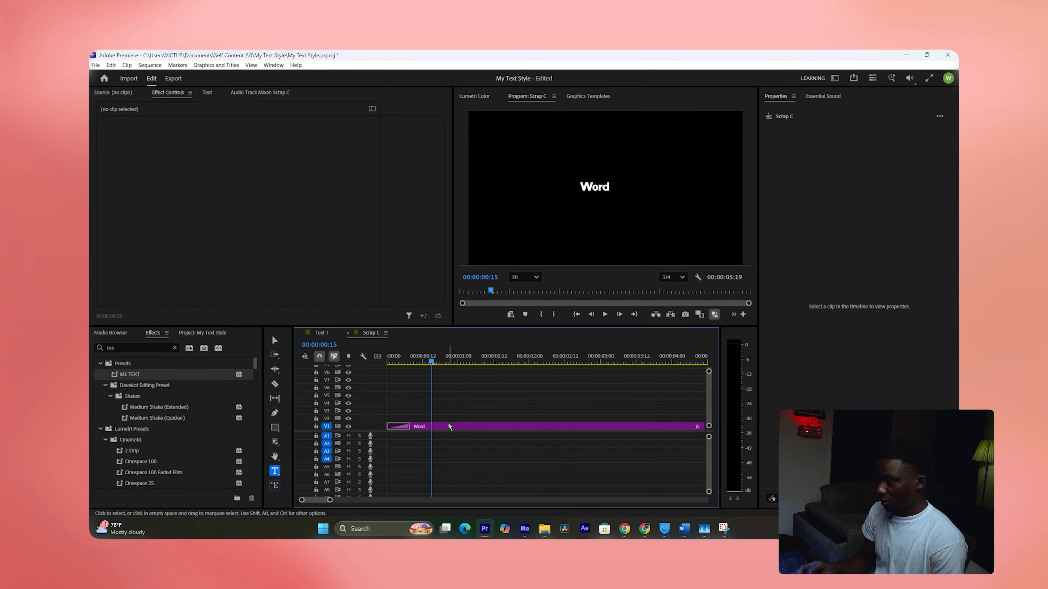
click(449, 426)
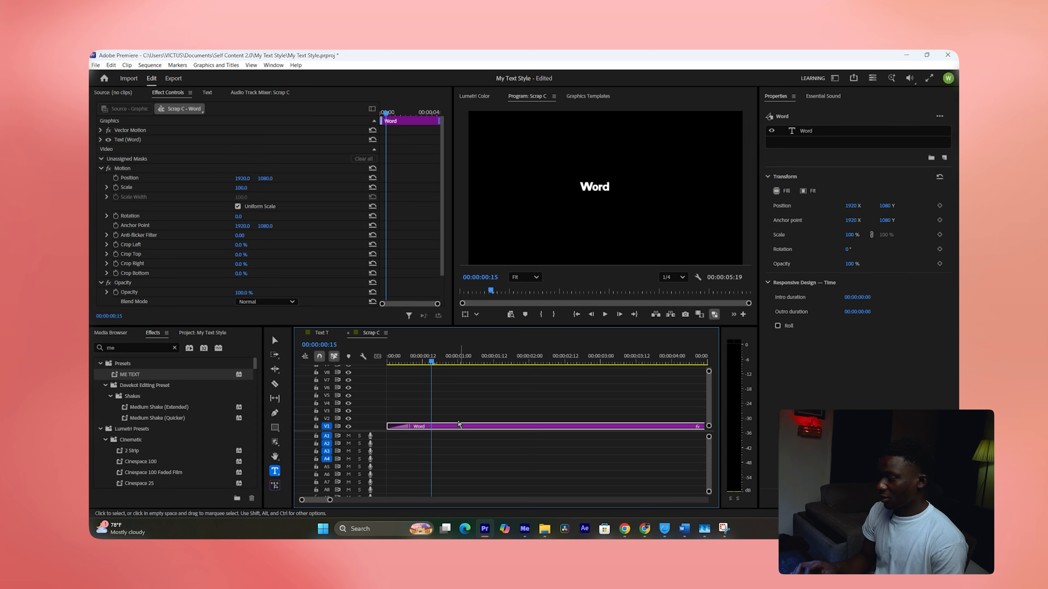
drag(459, 425, 456, 405)
click(459, 393)
Look at the Text T sequence, return to Scrap C and play its opening to review the stacked word clips.
click(321, 332)
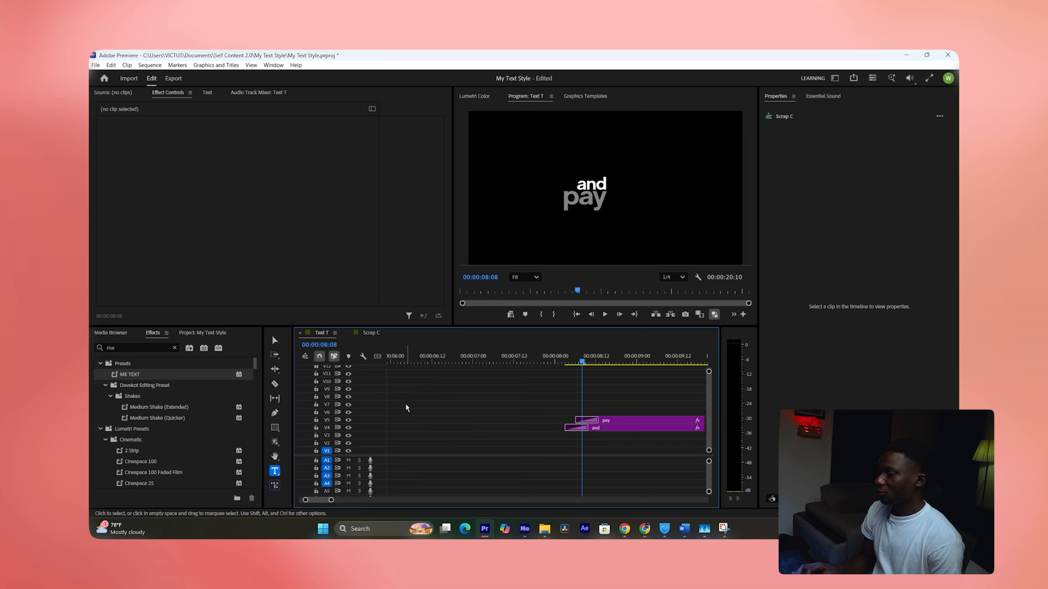
click(470, 419)
key(v)
click(372, 332)
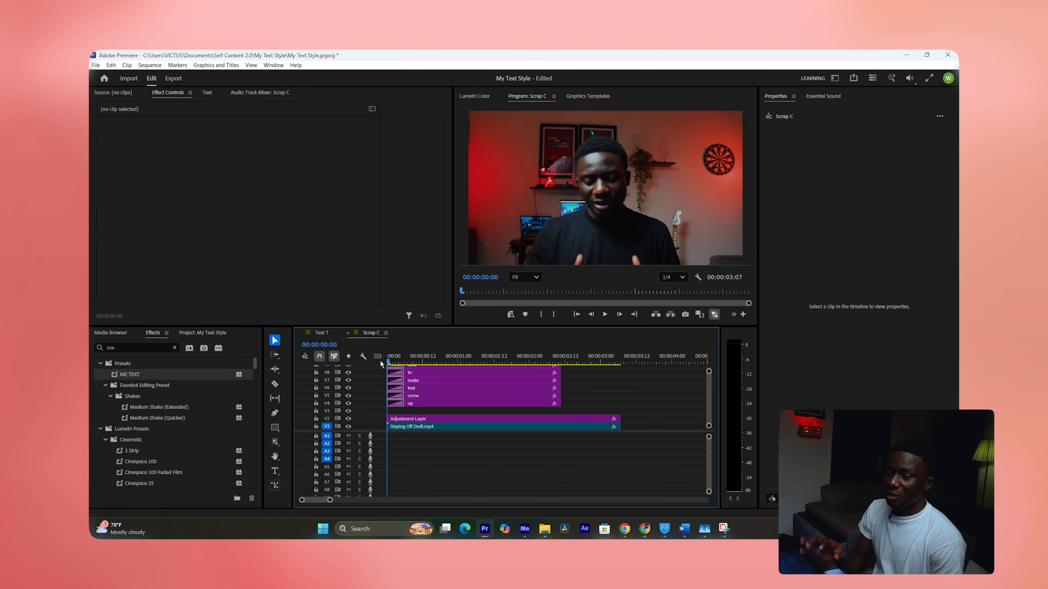
key(space)
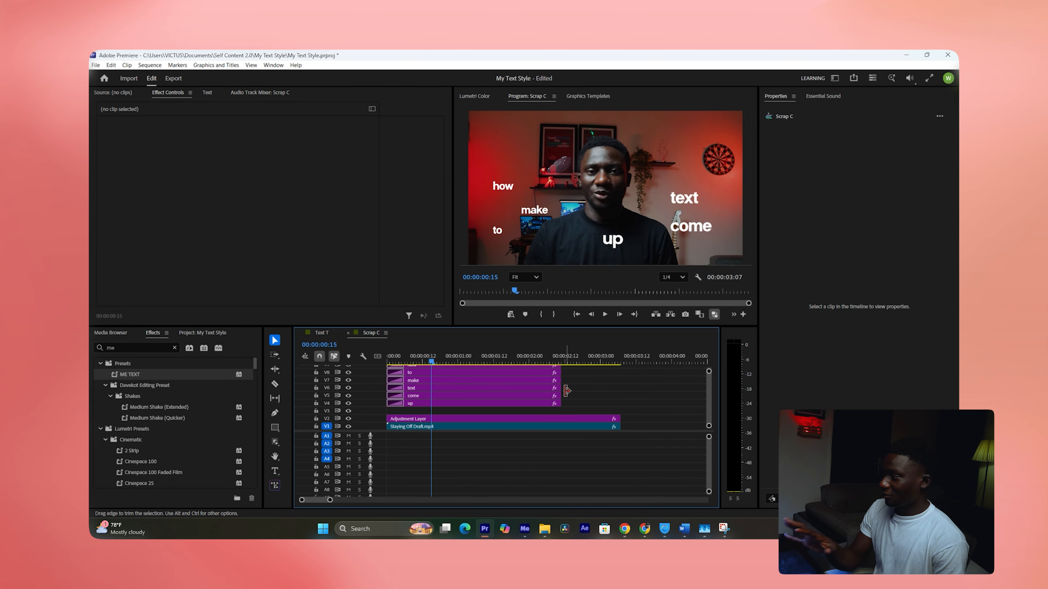
scroll(434, 369, up, 2)
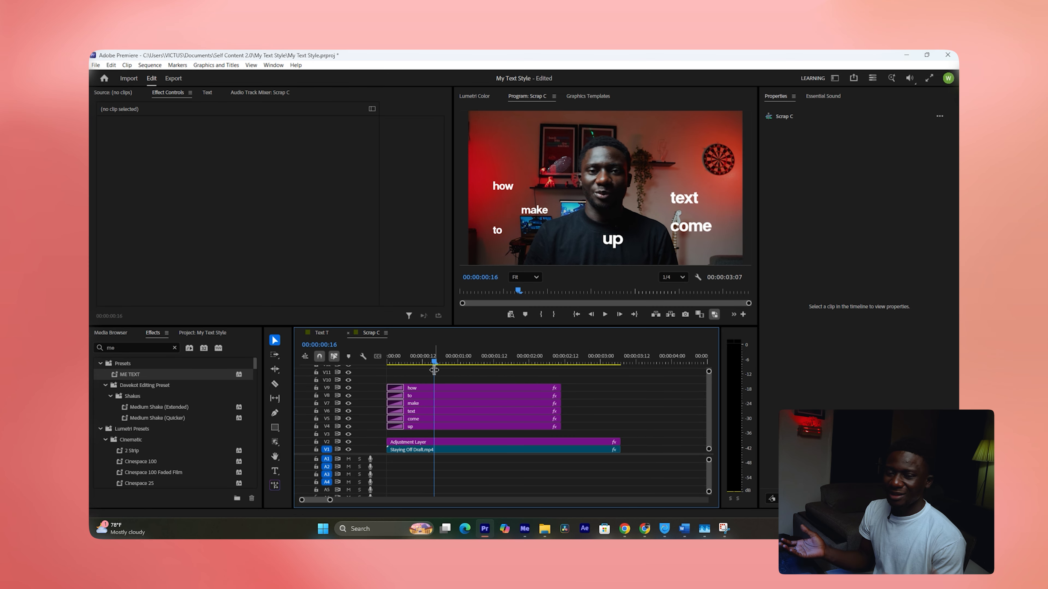
Inspect the stacked word clips and scrub the opening frames to check when each word appears.
click(433, 388)
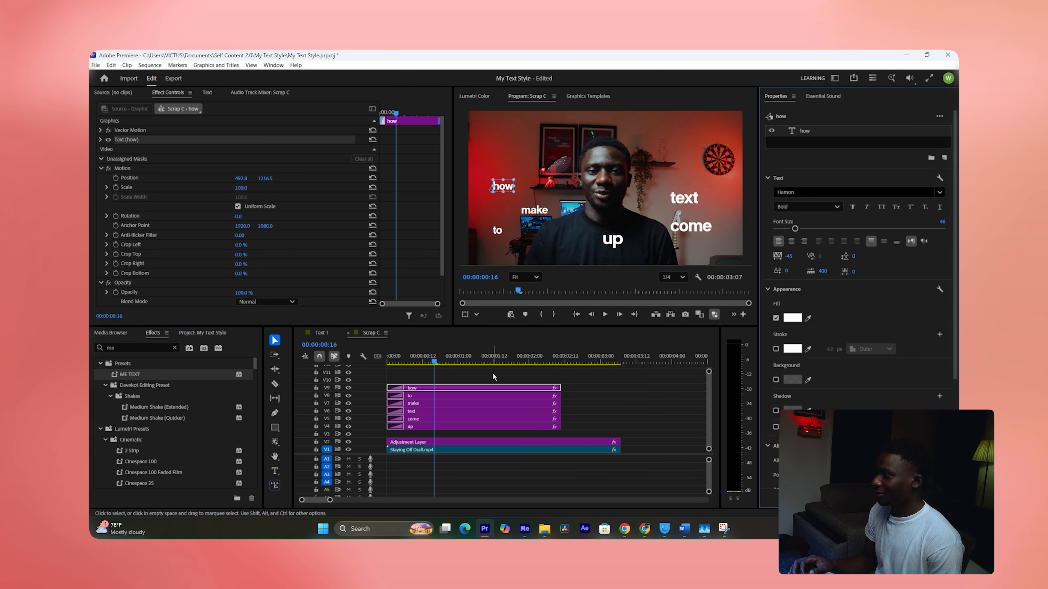
click(461, 378)
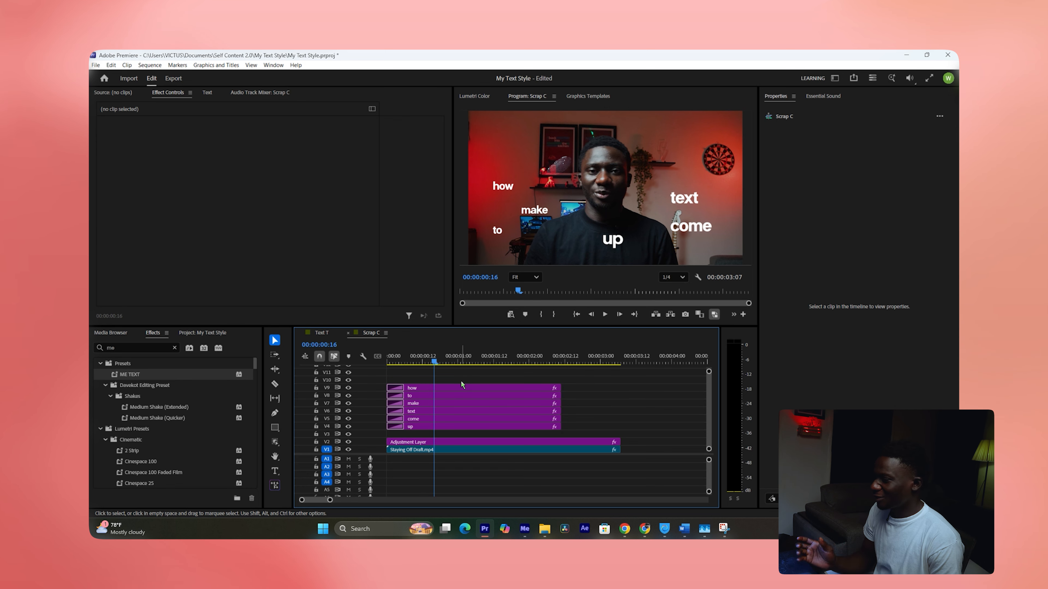
click(444, 395)
click(403, 364)
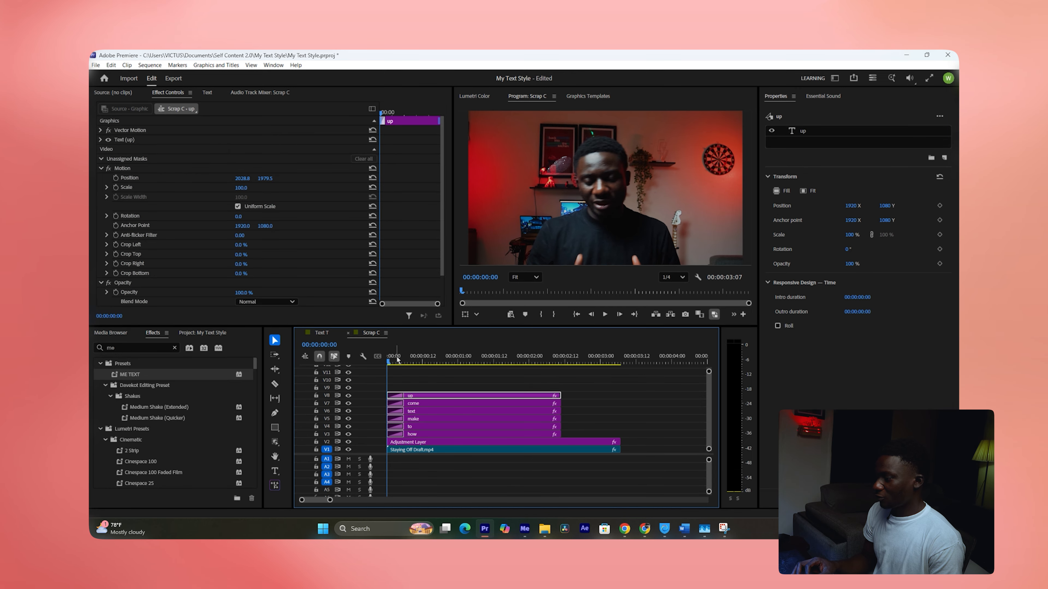
drag(389, 364, 423, 359)
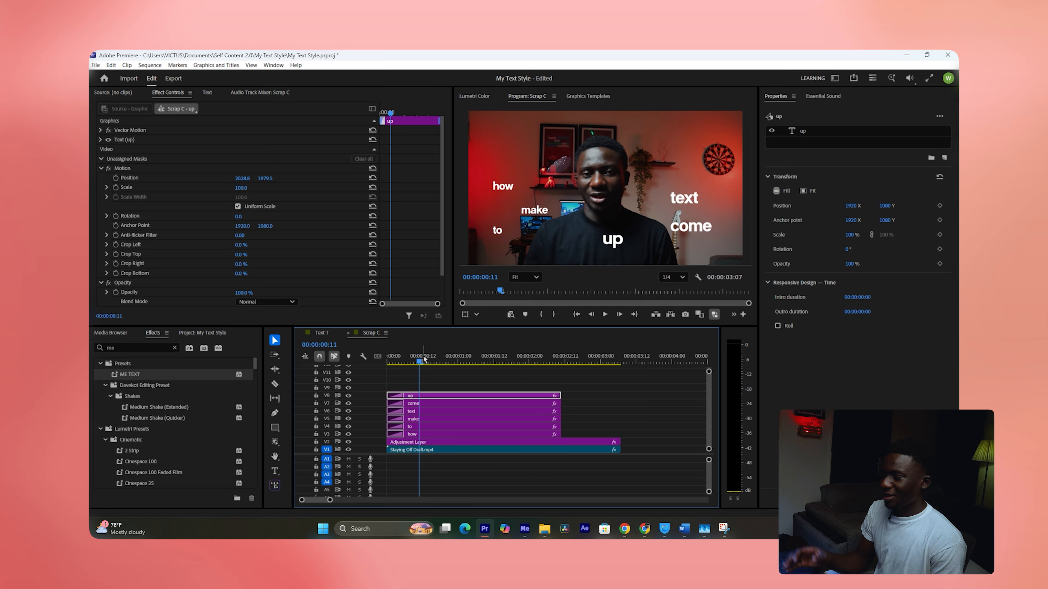
key(Home)
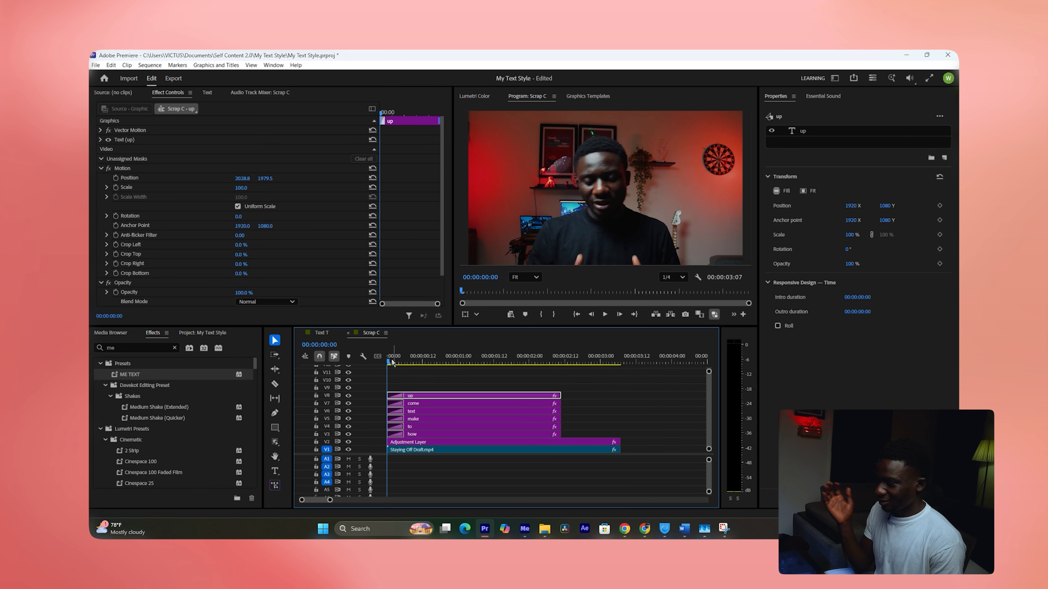
Stagger the word clips on V4 to V8 so each word starts a few frames after the one below it.
click(398, 360)
click(409, 427)
drag(410, 429, 422, 429)
click(405, 377)
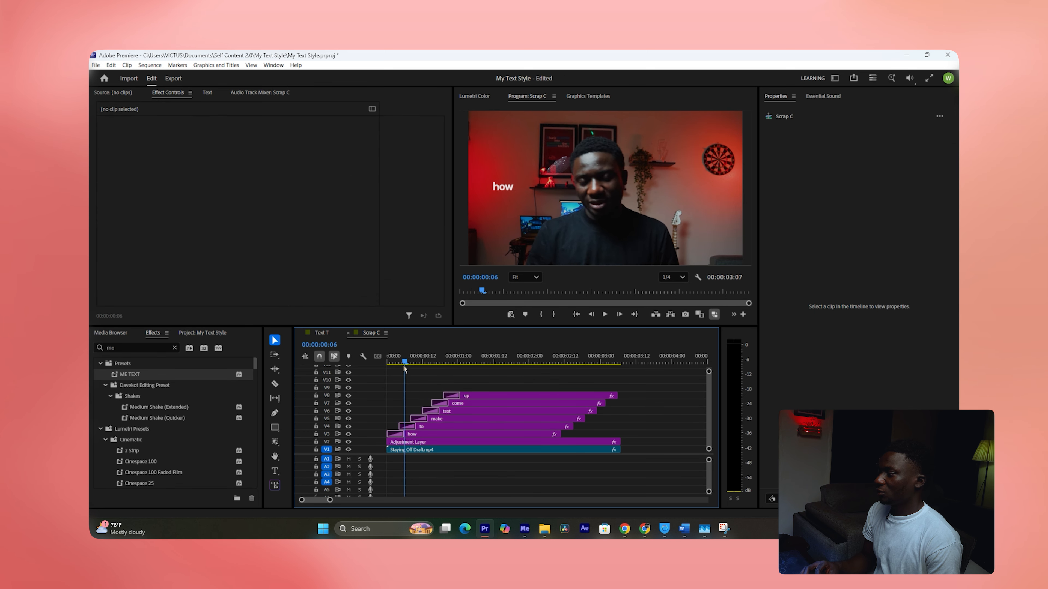
drag(404, 365, 482, 362)
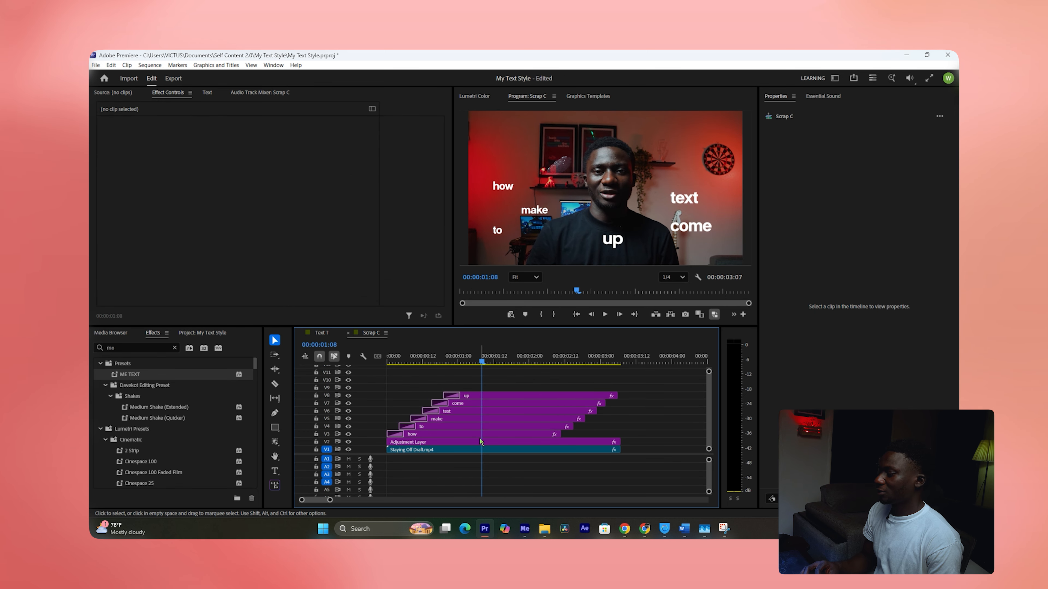
Reposition the words "to" and "make" beside "how" so they form the single line "how to make".
click(503, 186)
click(423, 434)
click(438, 419)
drag(242, 179, 232, 179)
Place "text" directly beneath "how to make" and "come" beside the speaker's head, checking the layout over time.
click(447, 412)
drag(242, 179, 185, 178)
click(462, 427)
click(462, 419)
click(463, 412)
double_click(805, 132)
click(407, 377)
click(404, 362)
drag(405, 362, 497, 362)
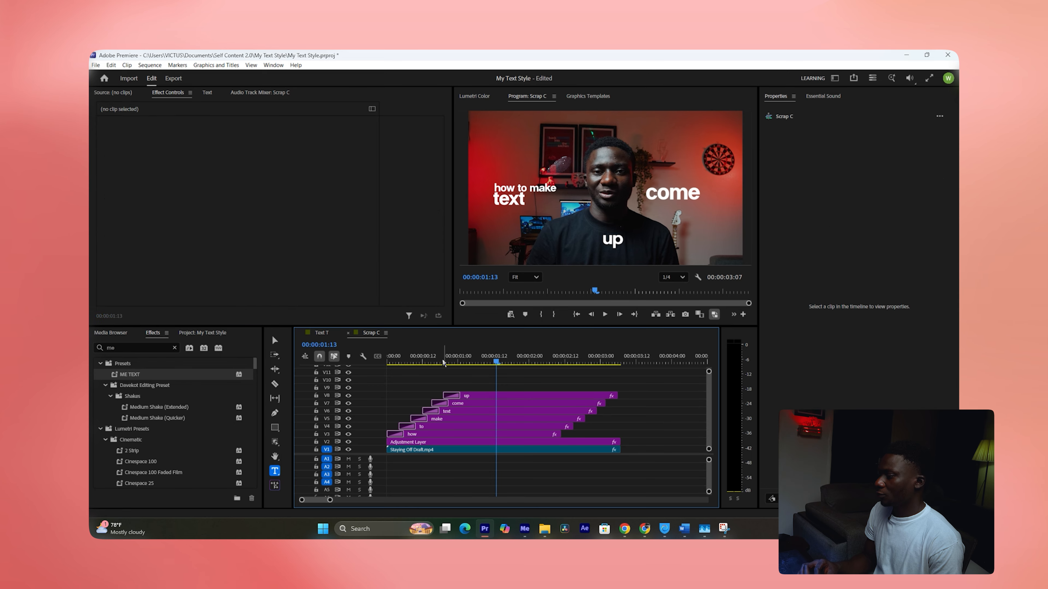
Move the word "up" to position 2972.8, 1553.5, directly beneath "come".
click(461, 363)
click(475, 395)
drag(242, 178, 285, 179)
drag(265, 178, 247, 178)
Change the word "up" to the Regular font style with faux italic.
click(807, 207)
click(795, 264)
click(866, 207)
click(473, 363)
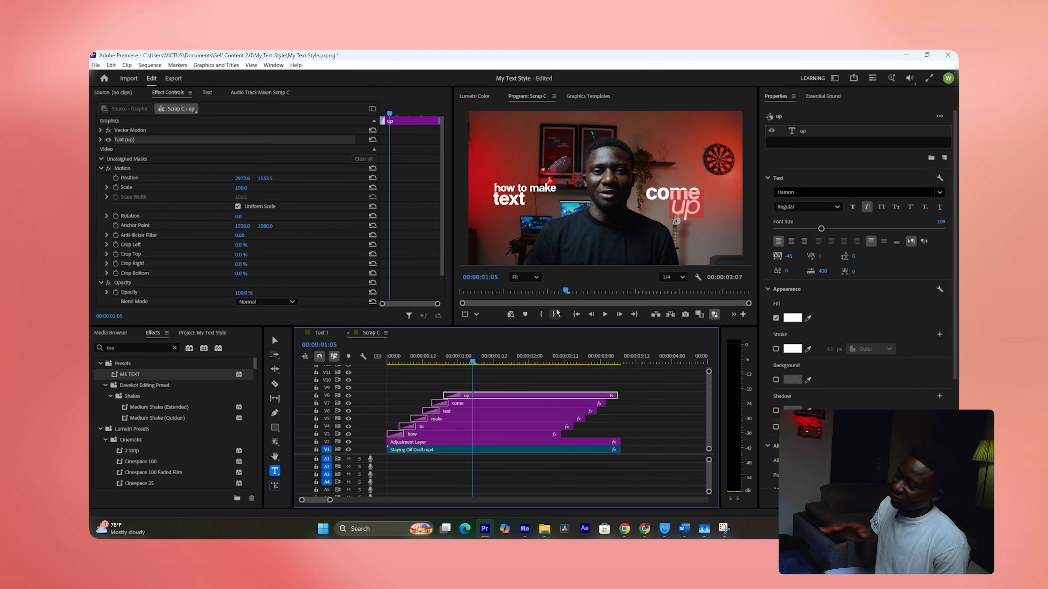
Review the word-by-word caption animation from the sequence start through the word "up".
click(460, 358)
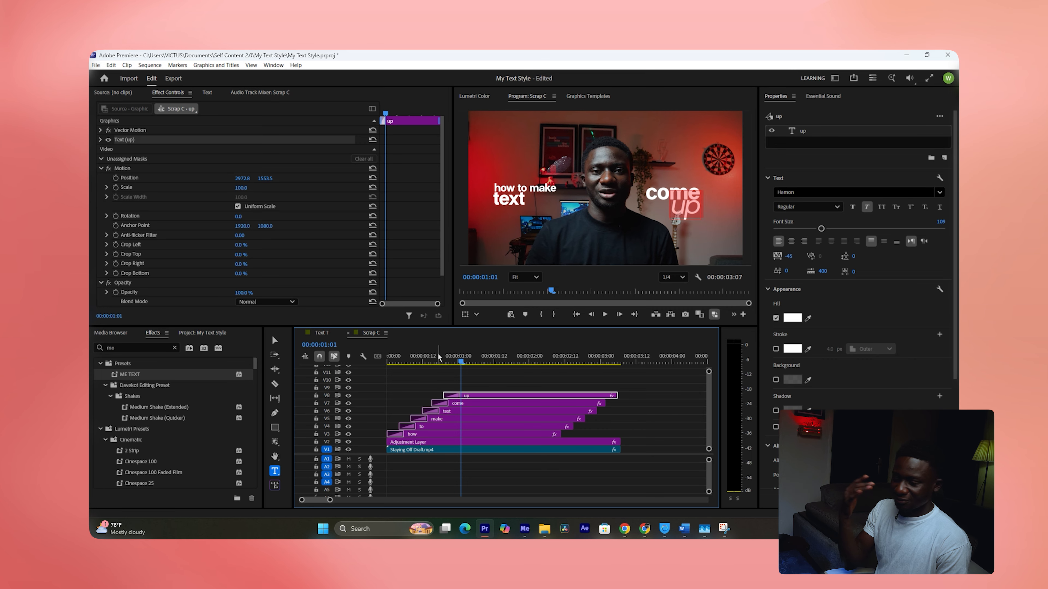
drag(440, 355, 383, 378)
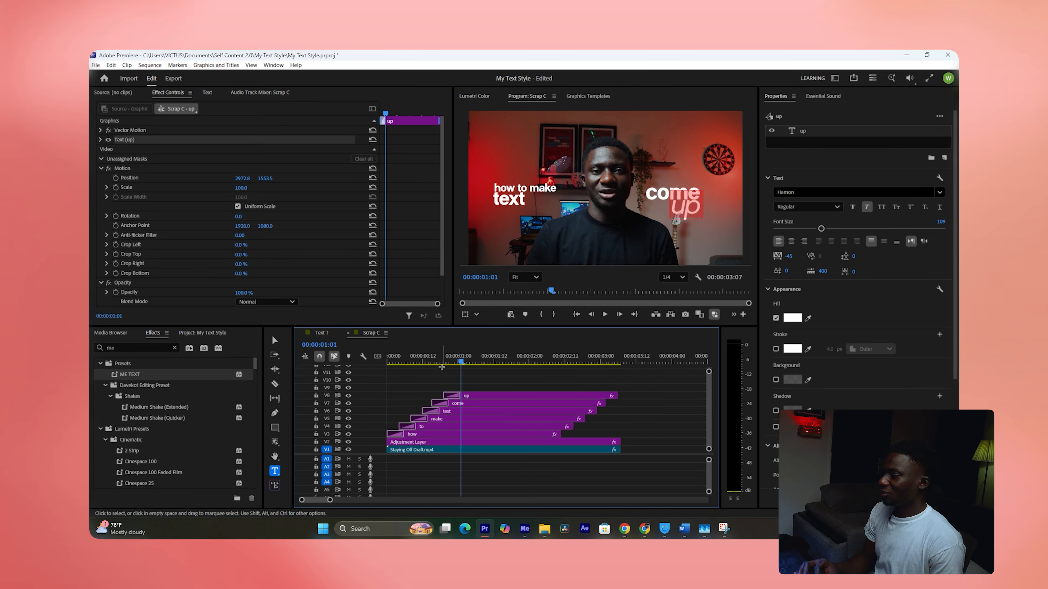
click(425, 372)
drag(390, 359, 467, 351)
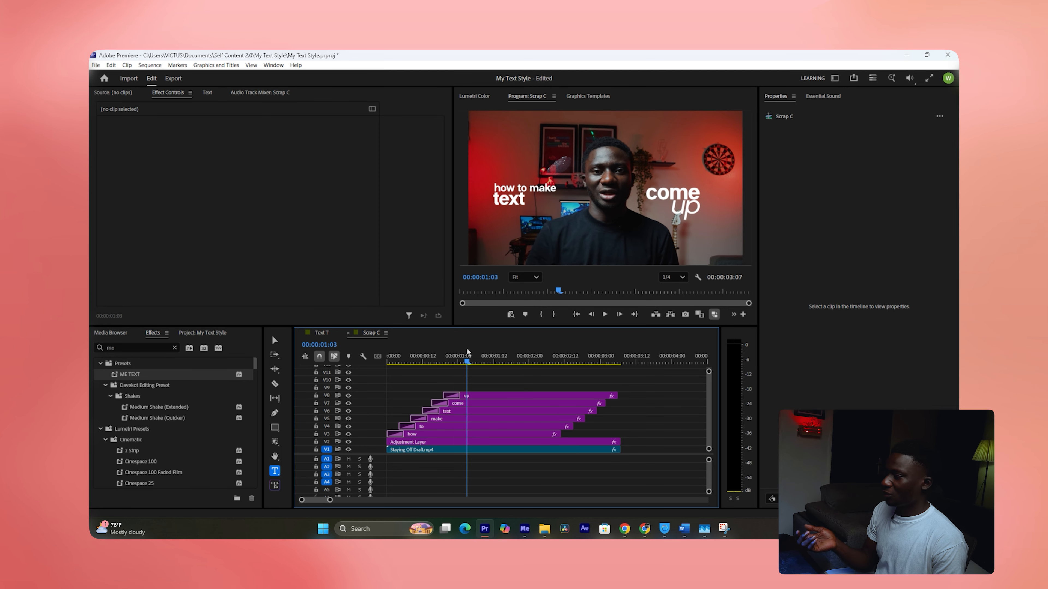
click(462, 362)
drag(462, 363, 446, 371)
Cut the opening part of the "text" clip into several segments only a few frames long.
click(465, 411)
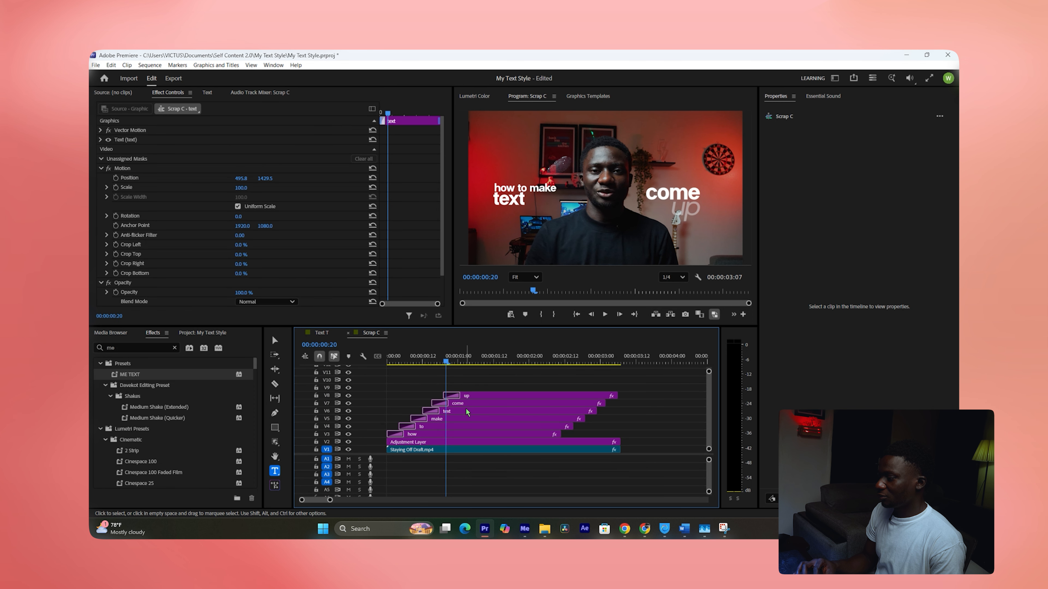
click(813, 132)
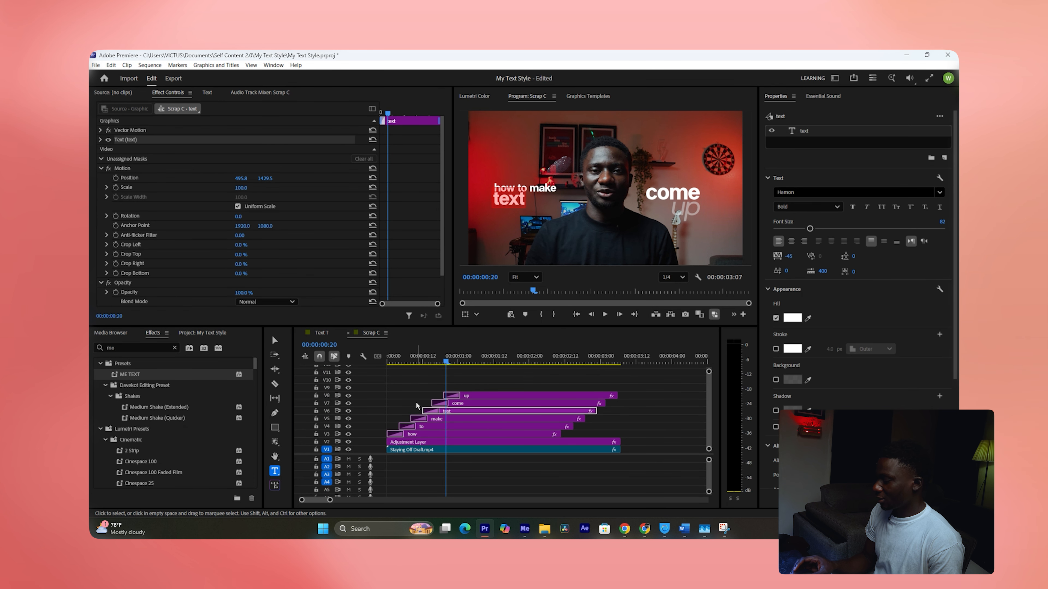
click(417, 404)
key(equal)
key(equal)
drag(547, 361, 466, 377)
key(Right)
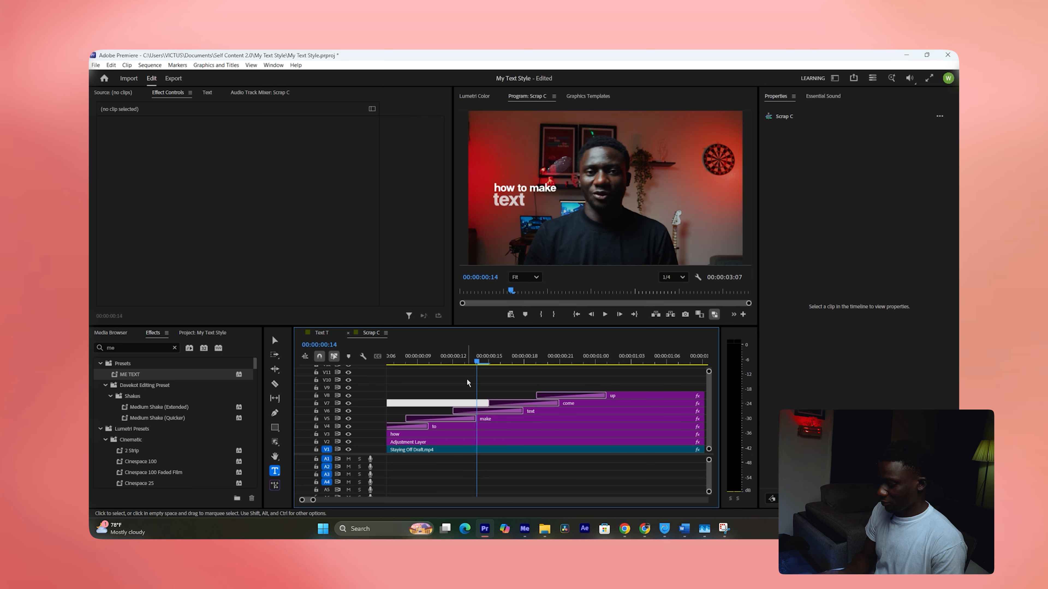
key(c)
click(477, 411)
key(Right)
key(Right)
click(500, 412)
key(Right)
key(Right)
click(524, 411)
key(minus)
key(minus)
Delete the Text Animator transition at the start of the cut "text" clip.
key(v)
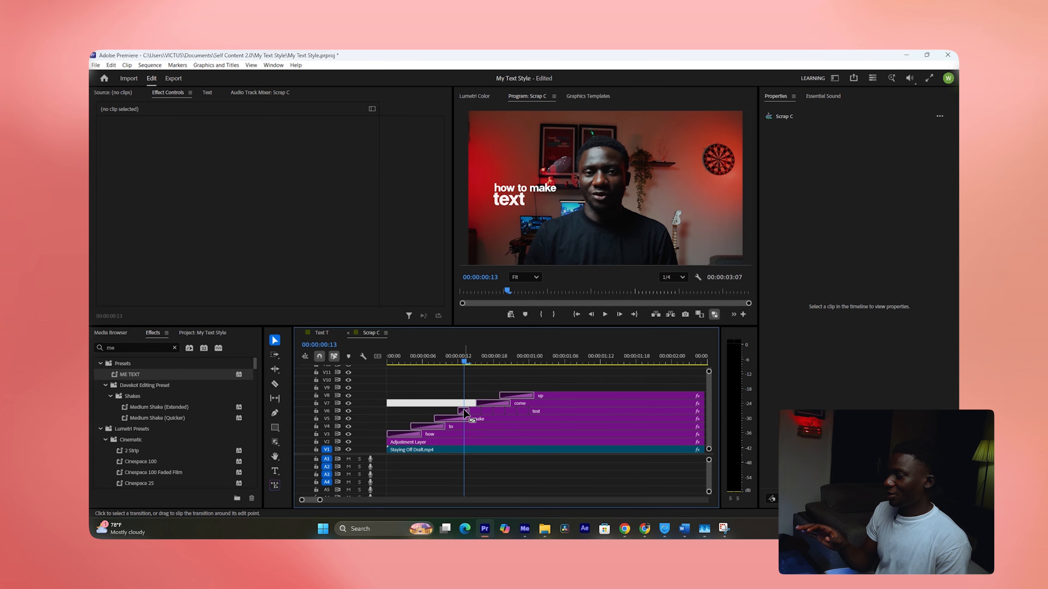
click(464, 411)
click(825, 98)
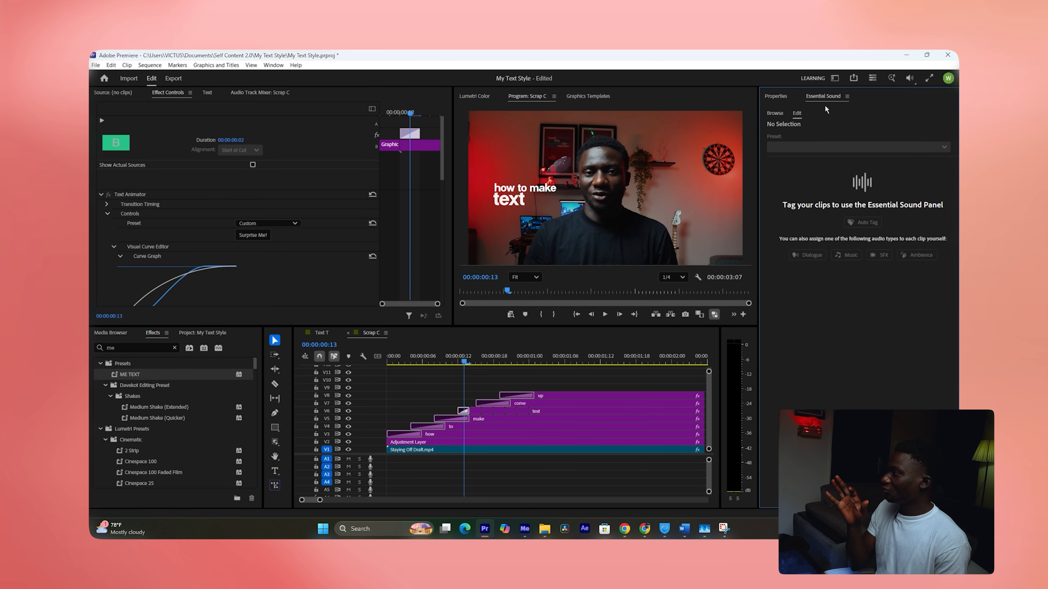
click(777, 96)
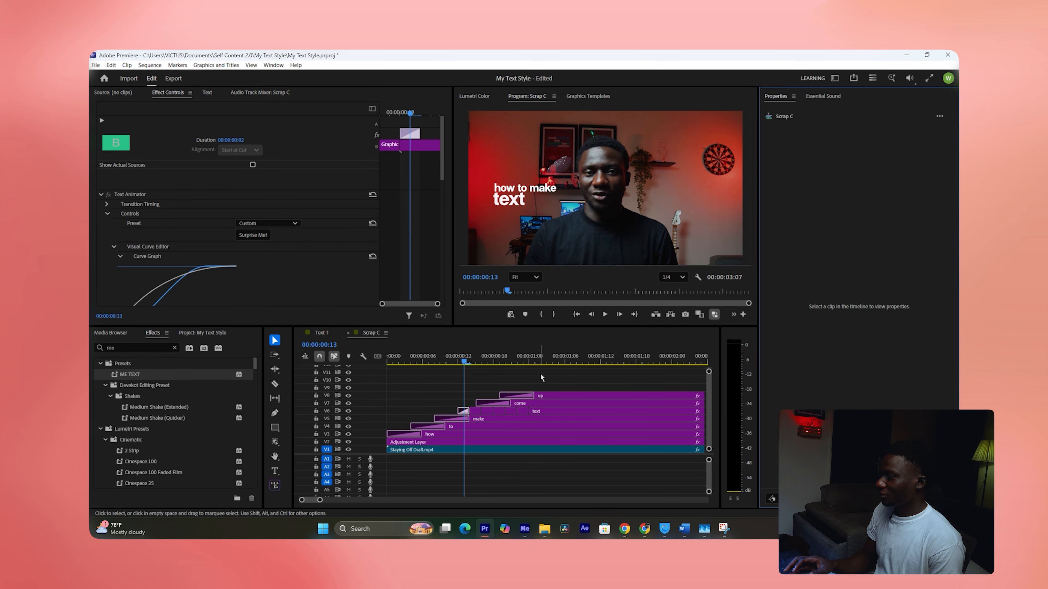
key(equal)
key(Delete)
Give the first short "text" segments different fonts, using Monotype Corsiva for the one at 00:00:00:16.
click(528, 403)
key(Left)
click(555, 412)
double_click(510, 199)
click(849, 192)
click(826, 336)
click(588, 356)
double_click(509, 199)
click(850, 192)
scroll(827, 285, up, 5)
click(827, 281)
click(849, 192)
scroll(830, 282, up, 5)
scroll(830, 282, up, 5)
click(830, 285)
scroll(578, 413, down, 3)
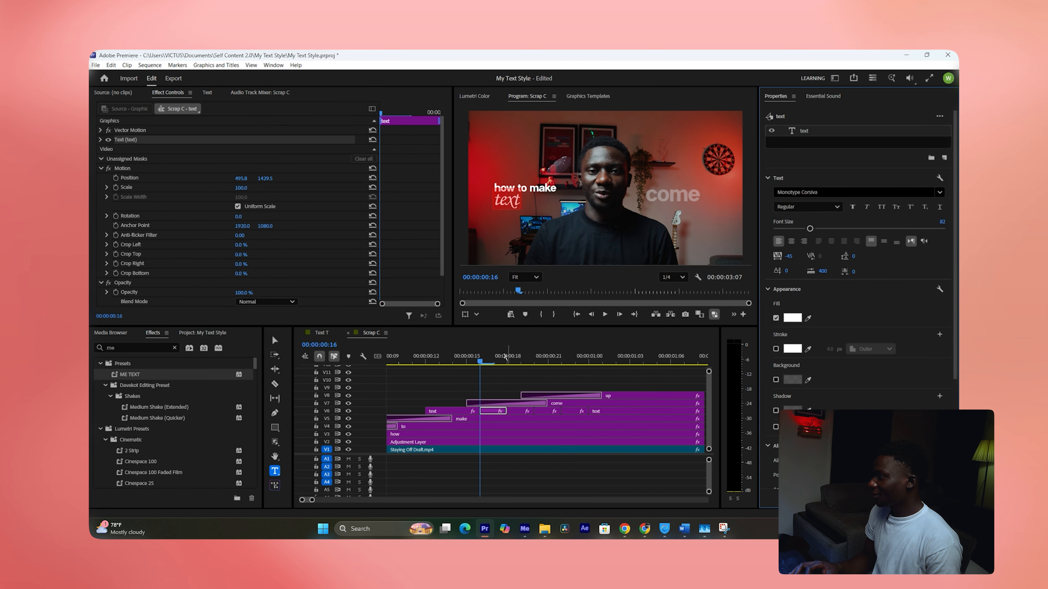
Change the fonts of the remaining short "text" segments, using Pristina at 00:00:00:21, and check the font switching over time.
click(521, 357)
double_click(509, 200)
click(849, 192)
scroll(888, 291, down, 10)
click(814, 257)
click(548, 358)
double_click(510, 200)
click(849, 193)
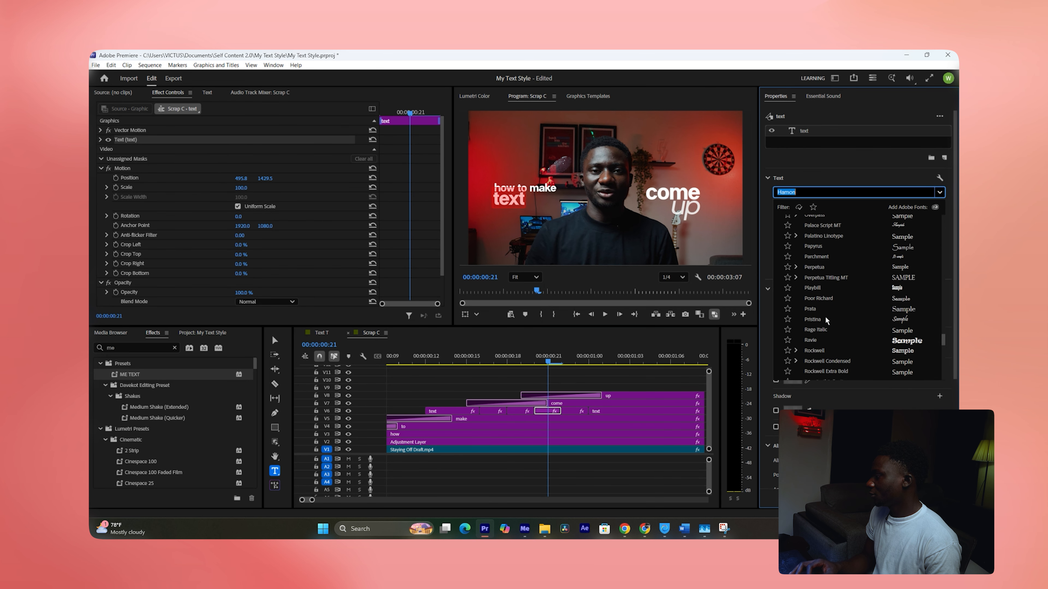
click(826, 320)
click(576, 358)
double_click(509, 200)
drag(578, 360, 662, 363)
mouse_move(473, 370)
mouse_down()
mouse_move(501, 363)
mouse_move(489, 363)
mouse_up()
Nest the short font-switching "text" segments into a sequence named "fhtd".
drag(458, 414, 497, 414)
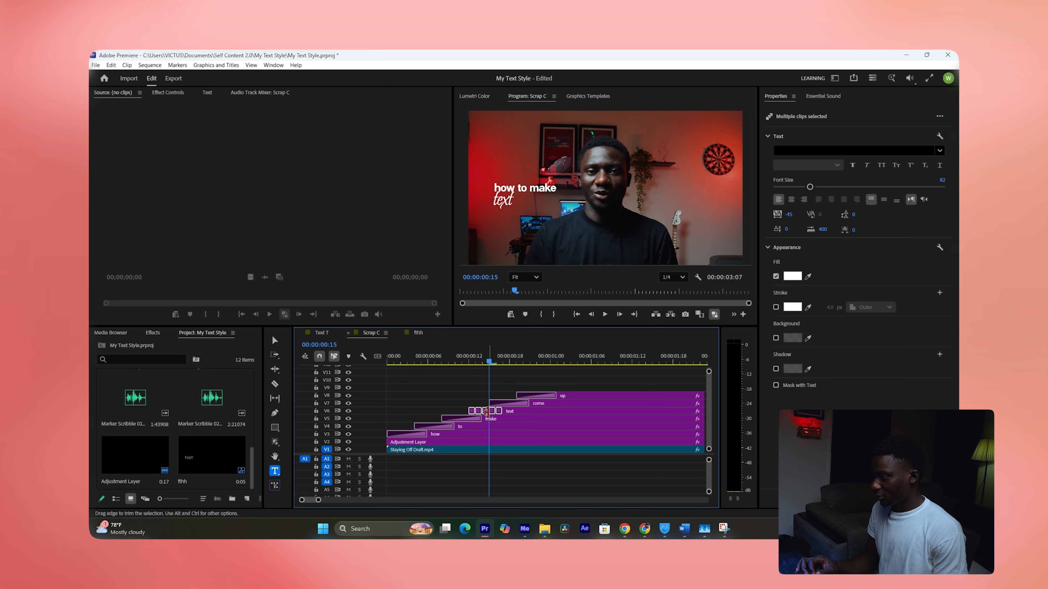
right_click(486, 412)
click(517, 306)
text(fhtd)
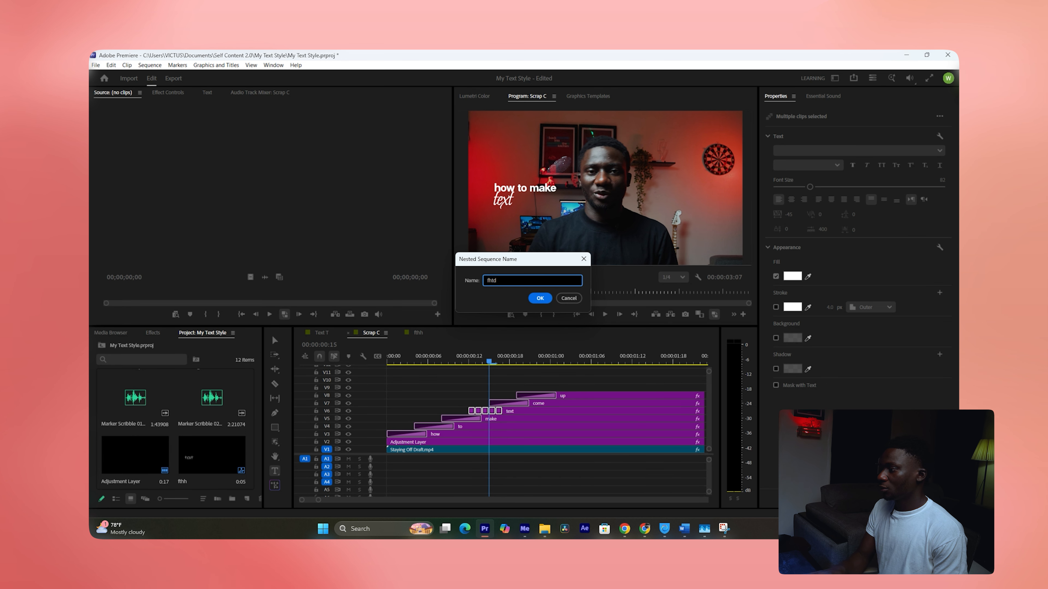
key(Return)
Apply the ME TEXT preset to the nested "fhtd" clip.
click(478, 411)
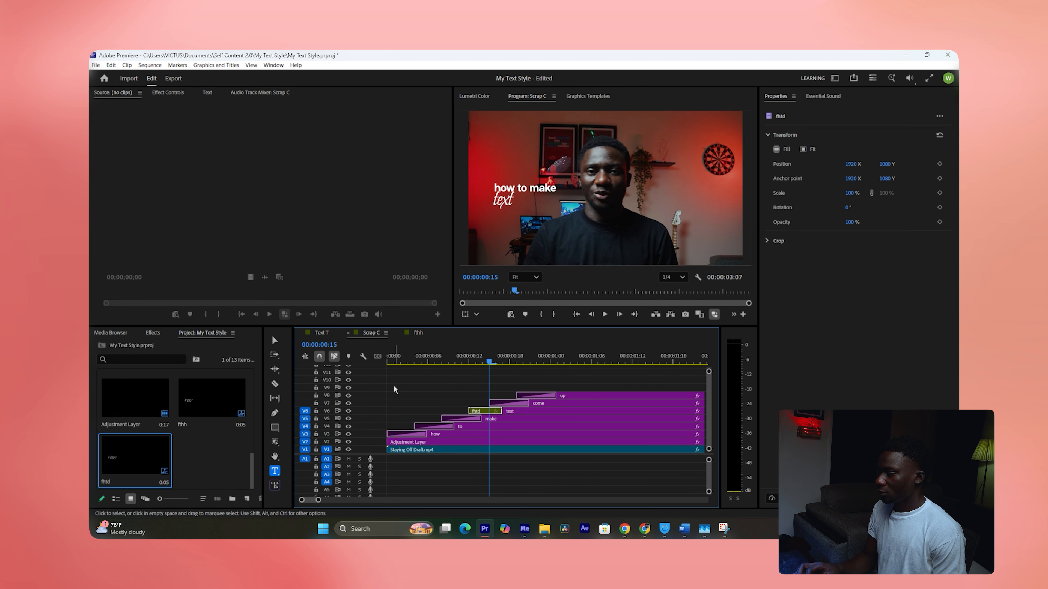
click(151, 332)
click(178, 348)
drag(136, 377, 478, 417)
Play the captions from the sequence start to review the font-switching effect on "text".
click(462, 362)
key(space)
click(440, 396)
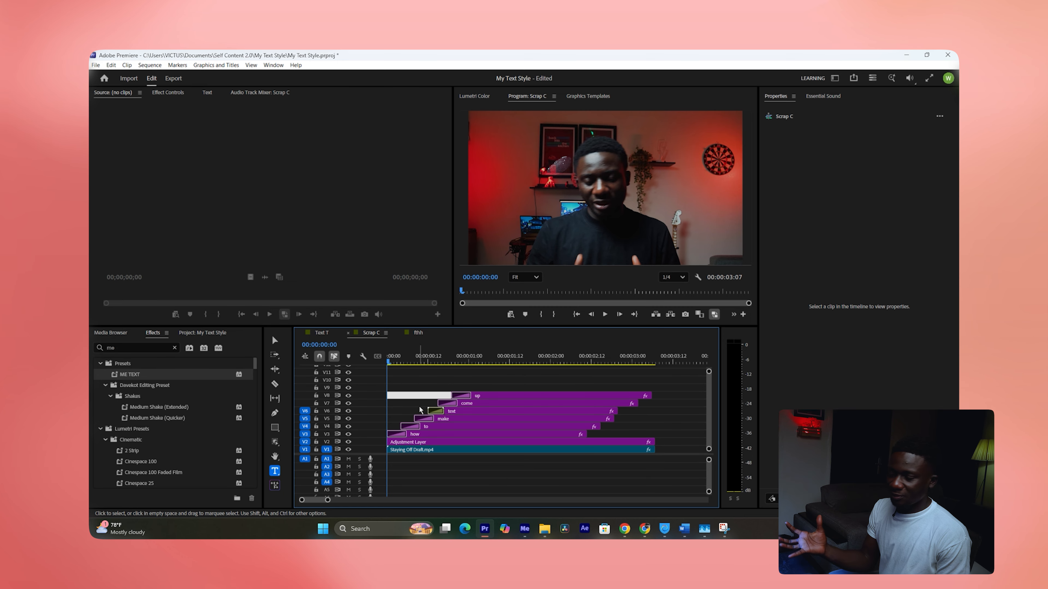
key(equal)
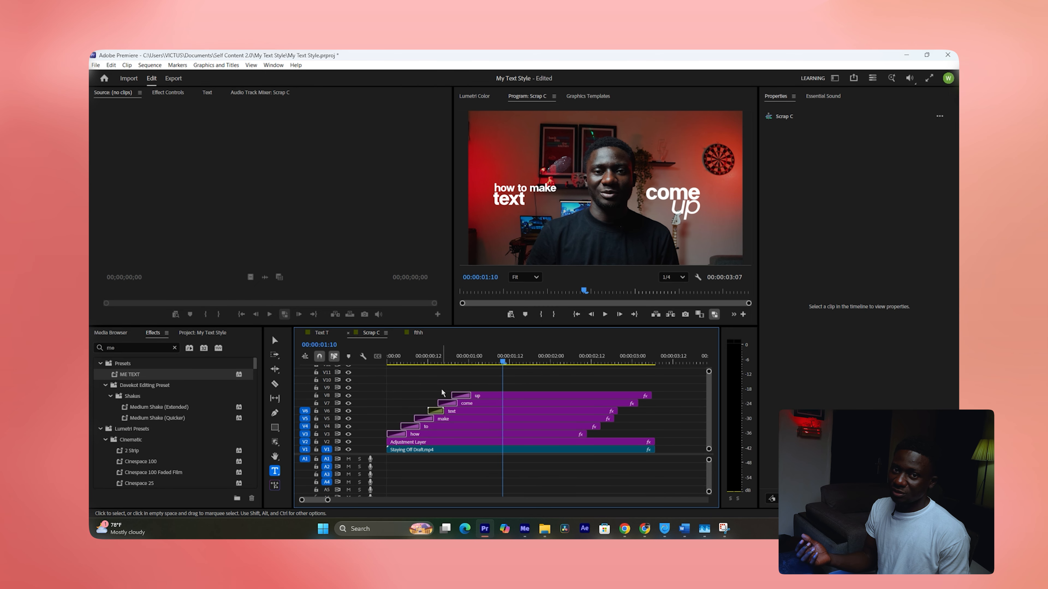
key(Home)
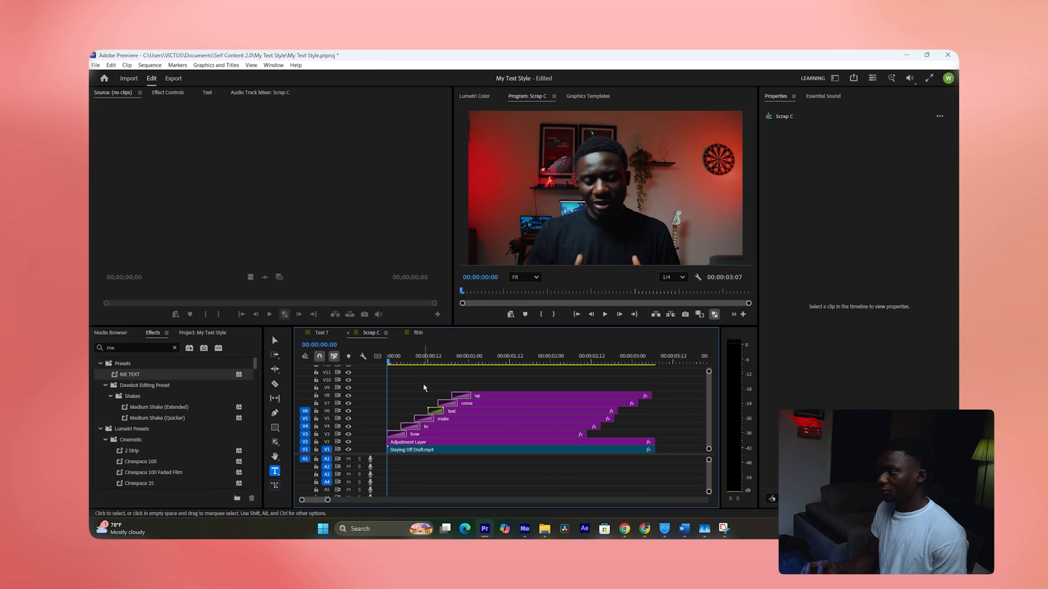
key(space)
Switch to File Explorer and import the Book flip1.mp3 sound effect into the project.
click(114, 334)
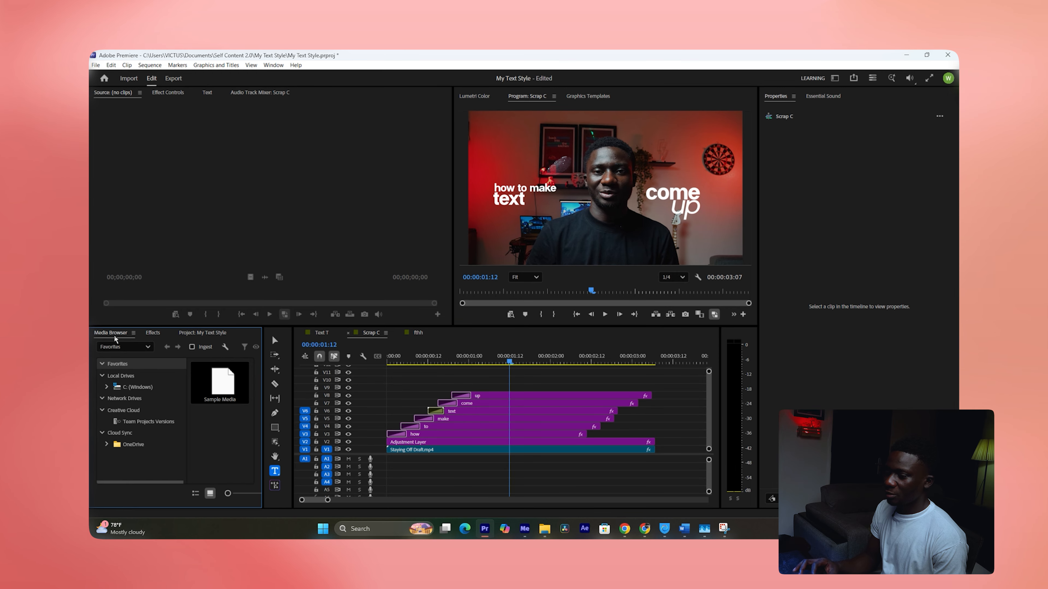
key(alt+Tab)
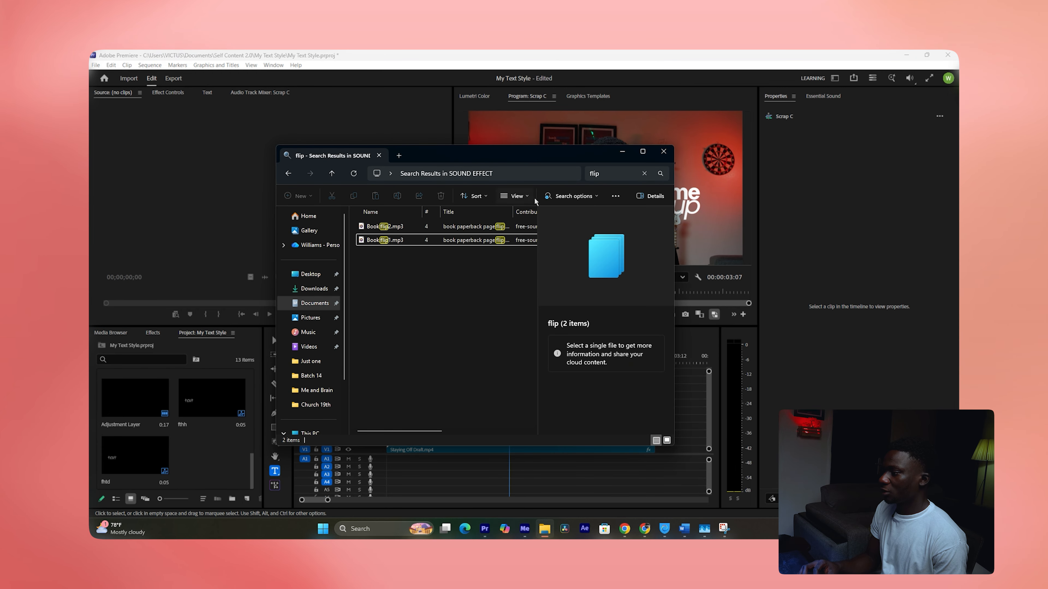
click(420, 241)
drag(420, 241, 185, 433)
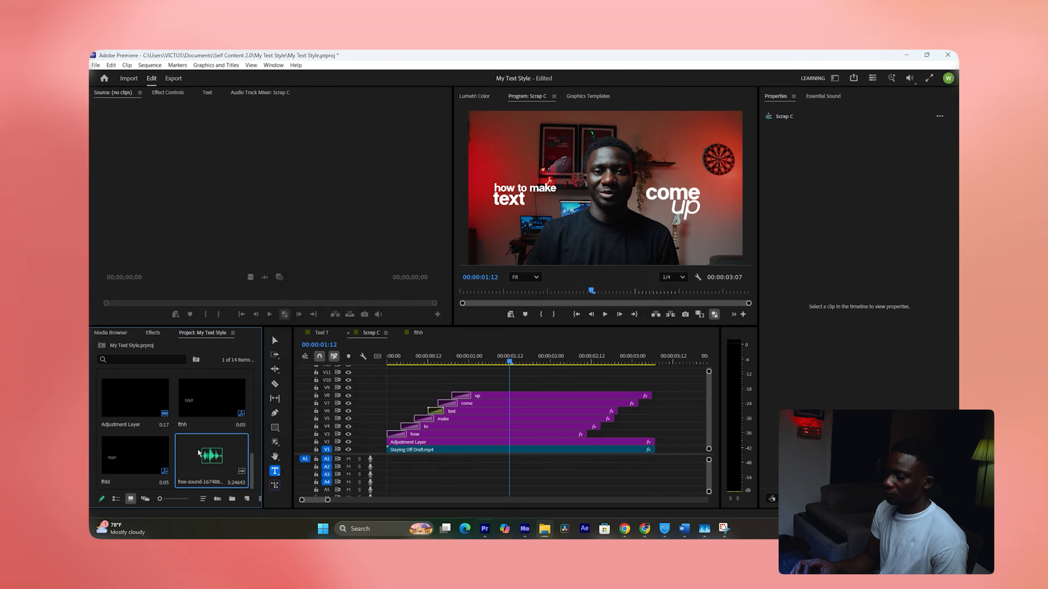
Preview the imported flip sound and mark a three-frame in-to-out range around the single hit near 00;00;01;12.
double_click(211, 455)
key(space)
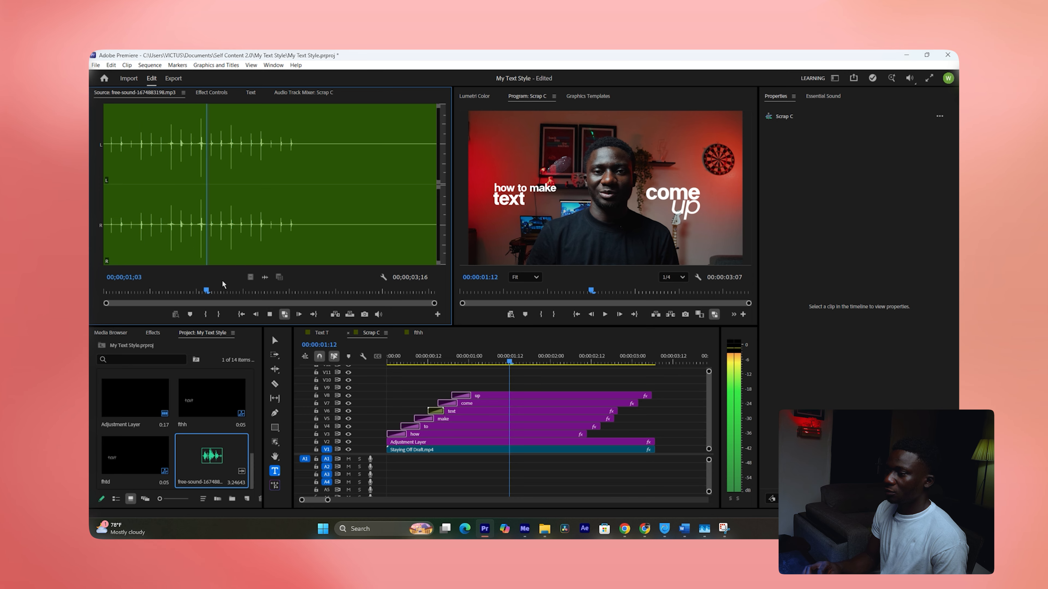
key(space)
drag(249, 289, 229, 303)
key(i)
key(Right)
key(Right)
key(o)
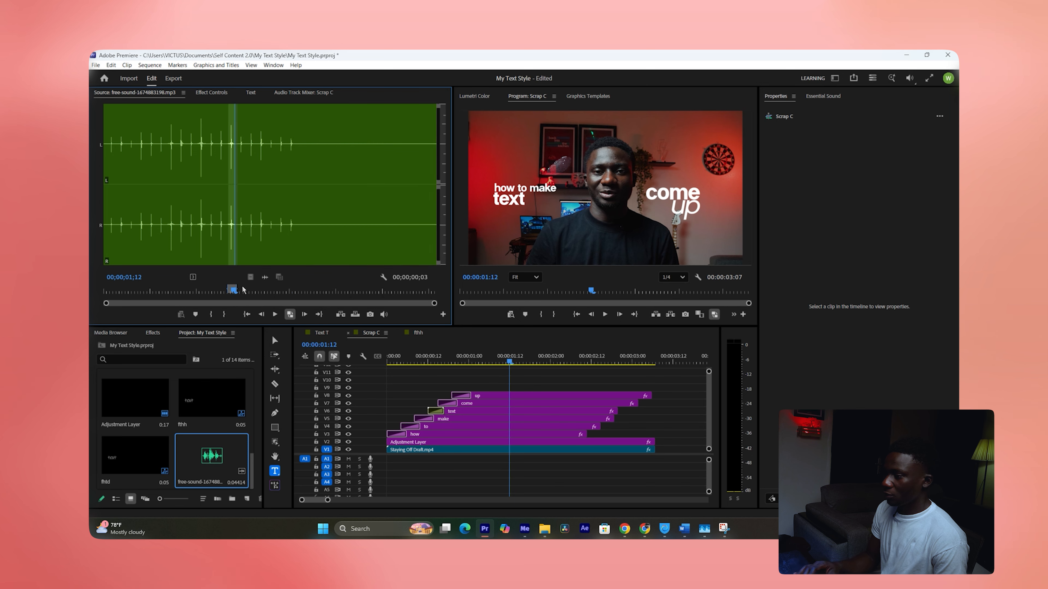
Place the marked flip sound on audio track A1 at the sequence start and play it against the word "how".
drag(396, 429, 392, 459)
key(Home)
key(space)
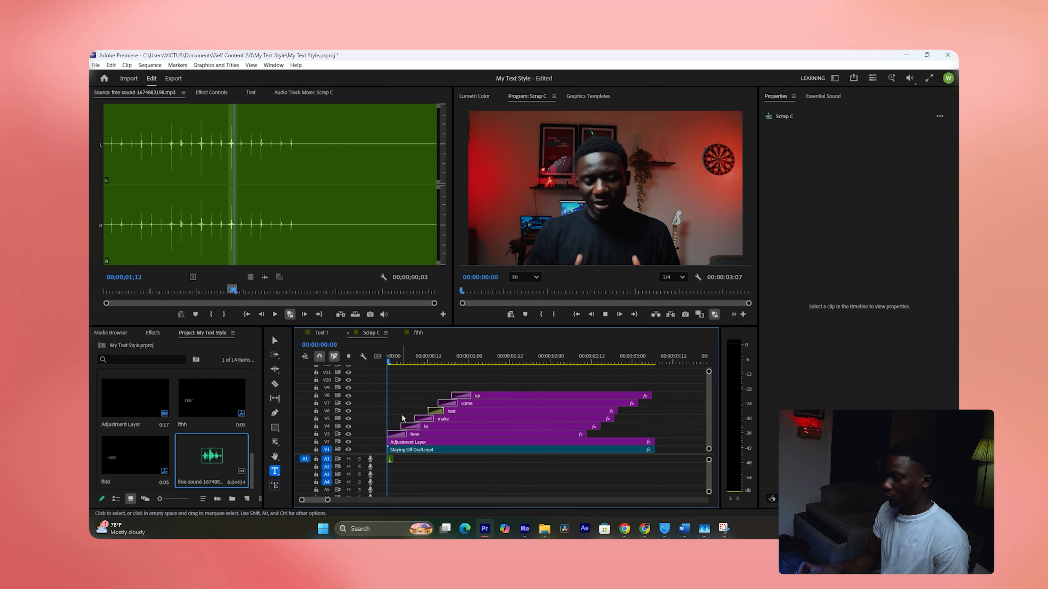
key(space)
key(equal)
key(equal)
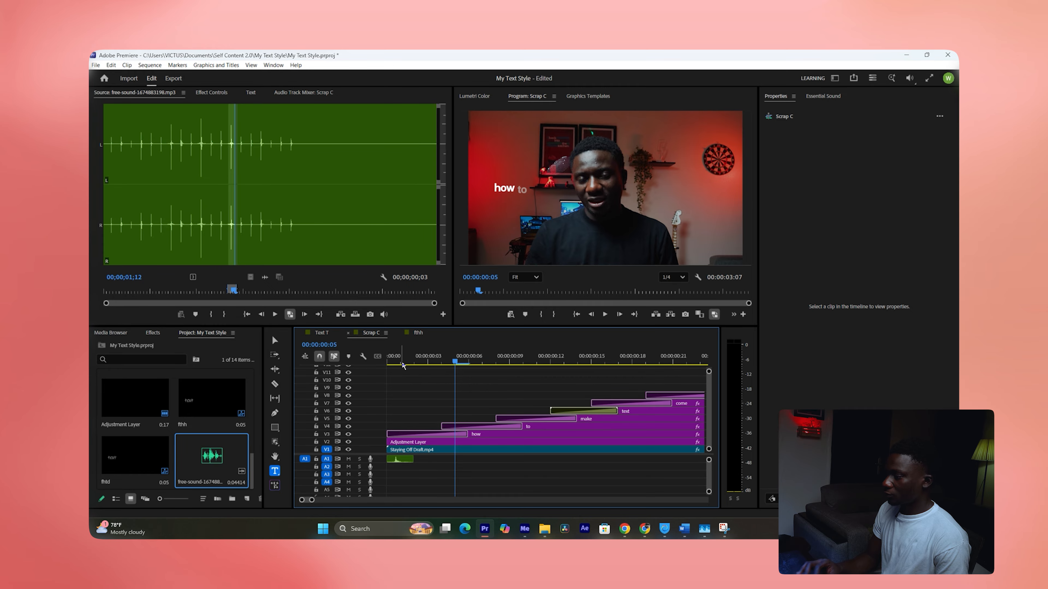
drag(402, 362, 369, 368)
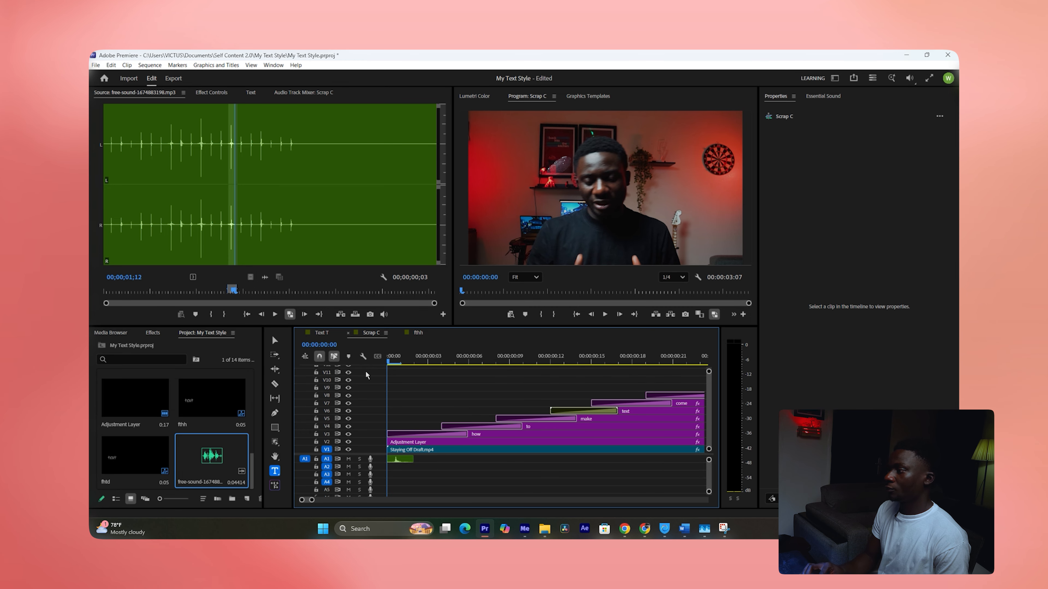
key(space)
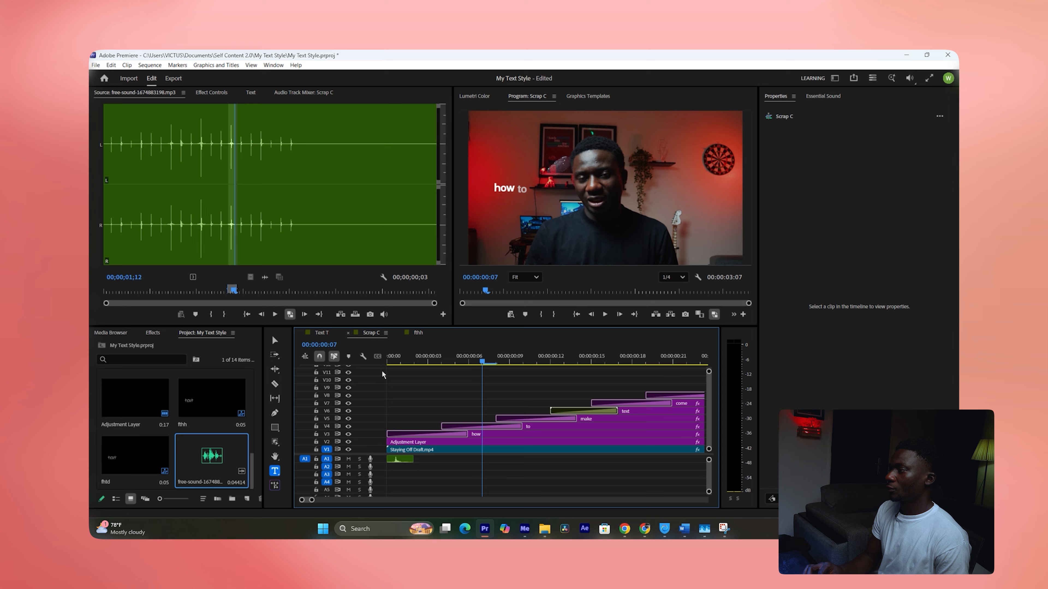
drag(398, 362, 380, 372)
key(space)
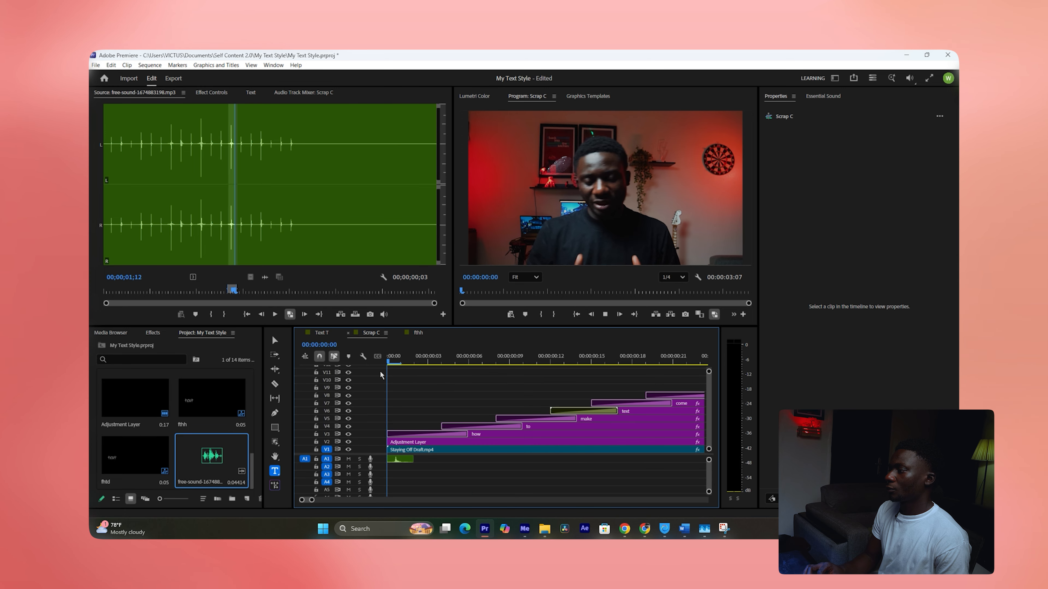
key(space)
Normalize the flip sound clip's max peak to -10 dB and play it back.
click(403, 459)
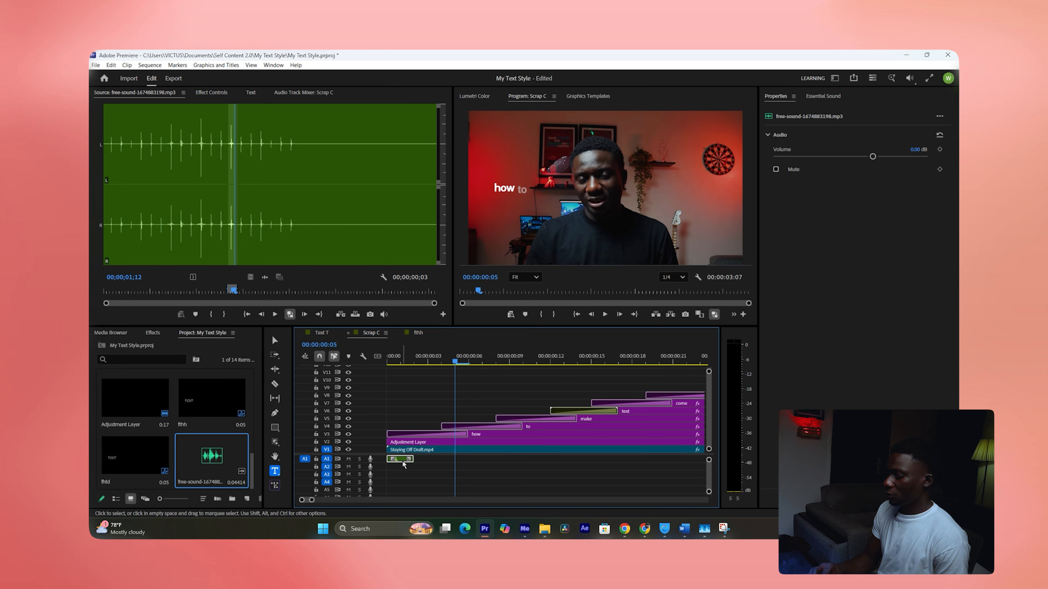
key(g)
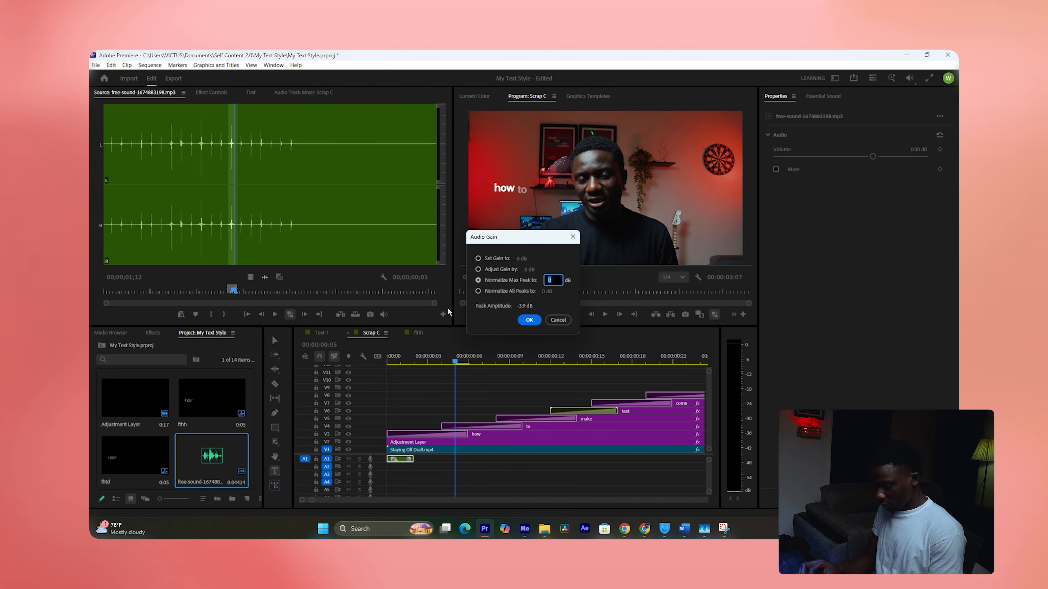
text(-10)
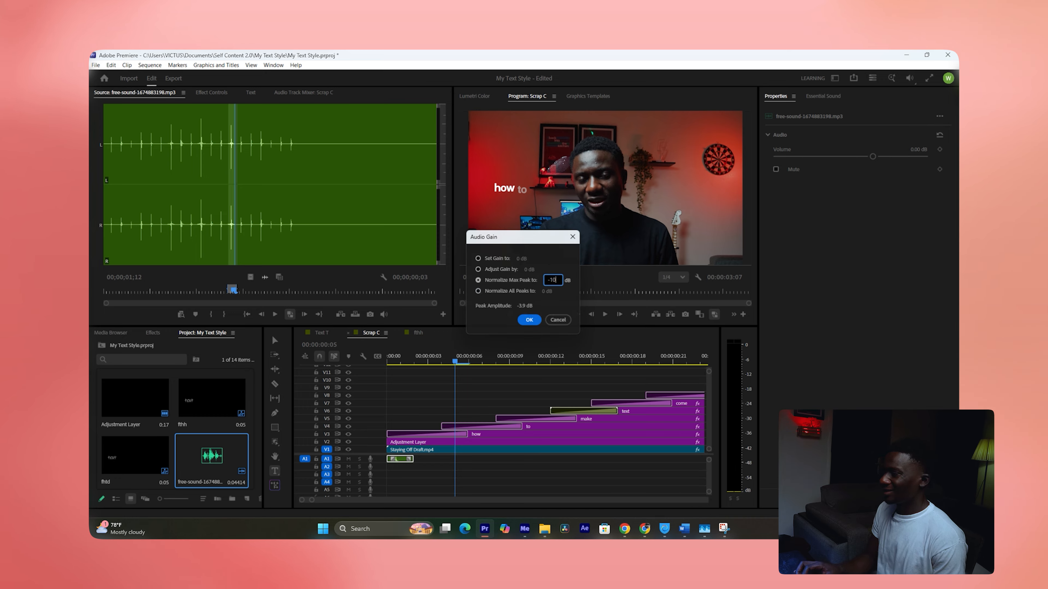
key(Return)
click(440, 366)
drag(440, 366, 383, 368)
key(space)
key(space)
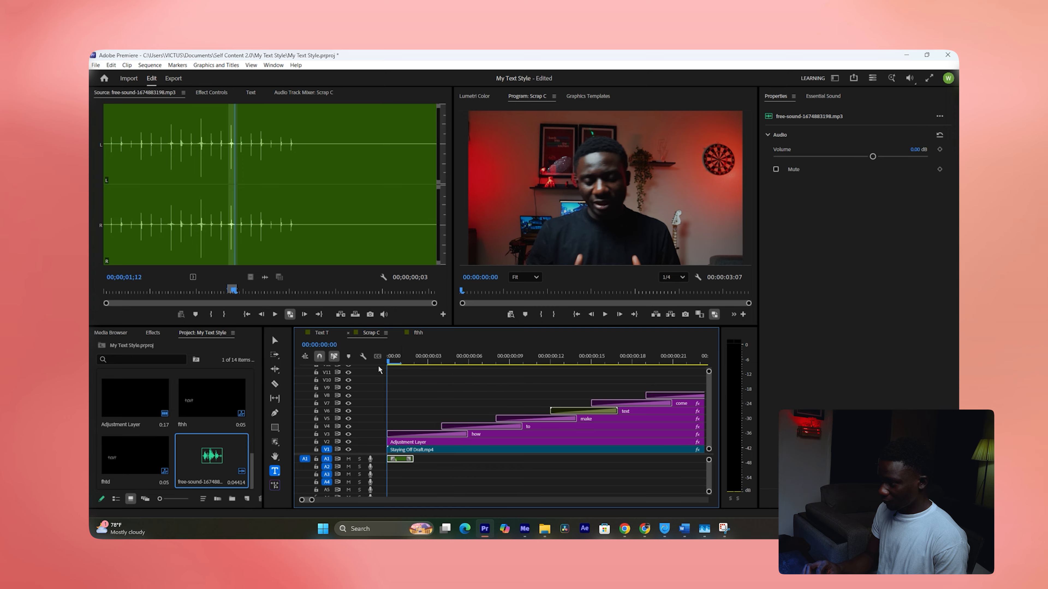
Duplicate the flip sound along track A1 at the starts of the words "to", "make", "come" and "up".
drag(400, 461, 511, 462)
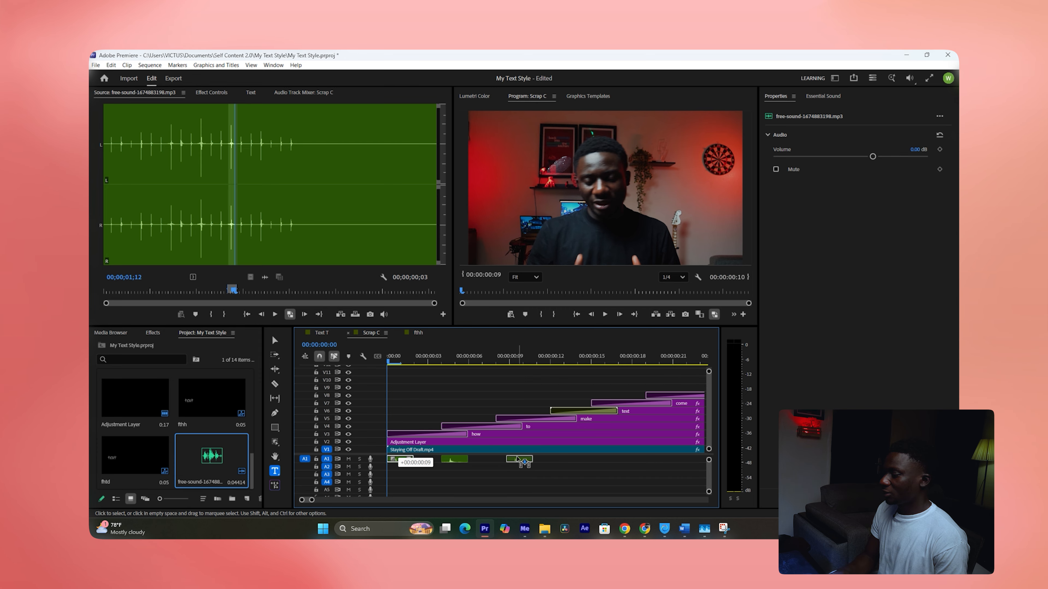
key(minus)
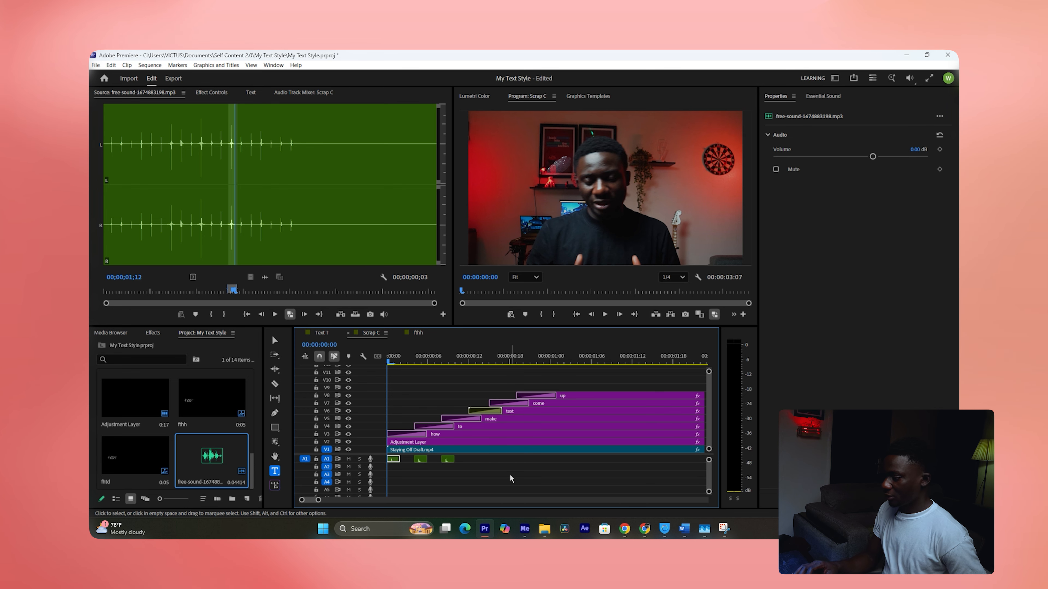
click(448, 459)
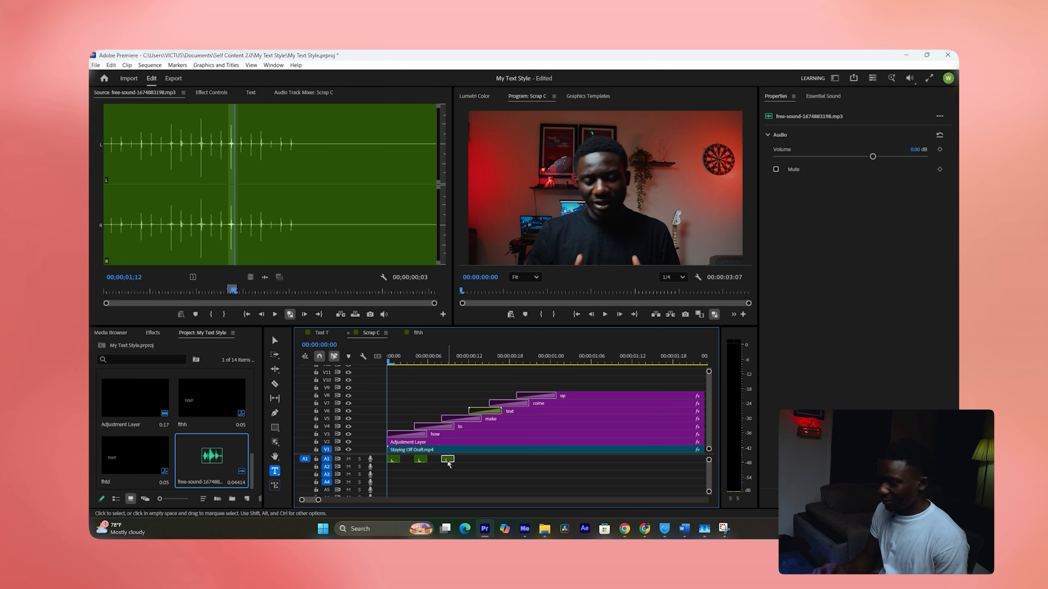
drag(448, 460, 522, 459)
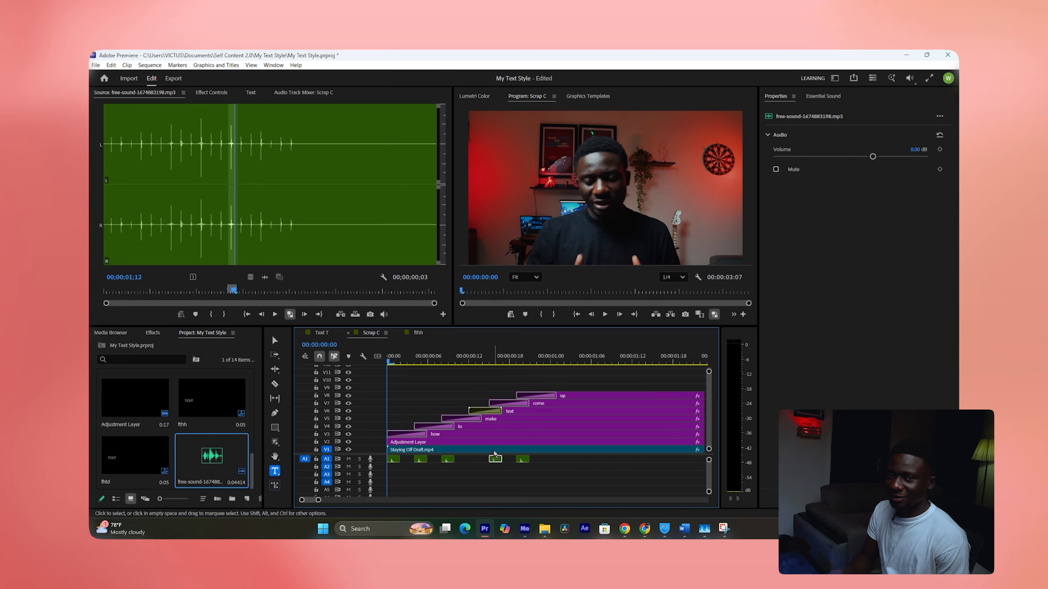
Play the sequence from the start and around the word "text" to check the flip sounds against the caption words.
click(483, 465)
key(space)
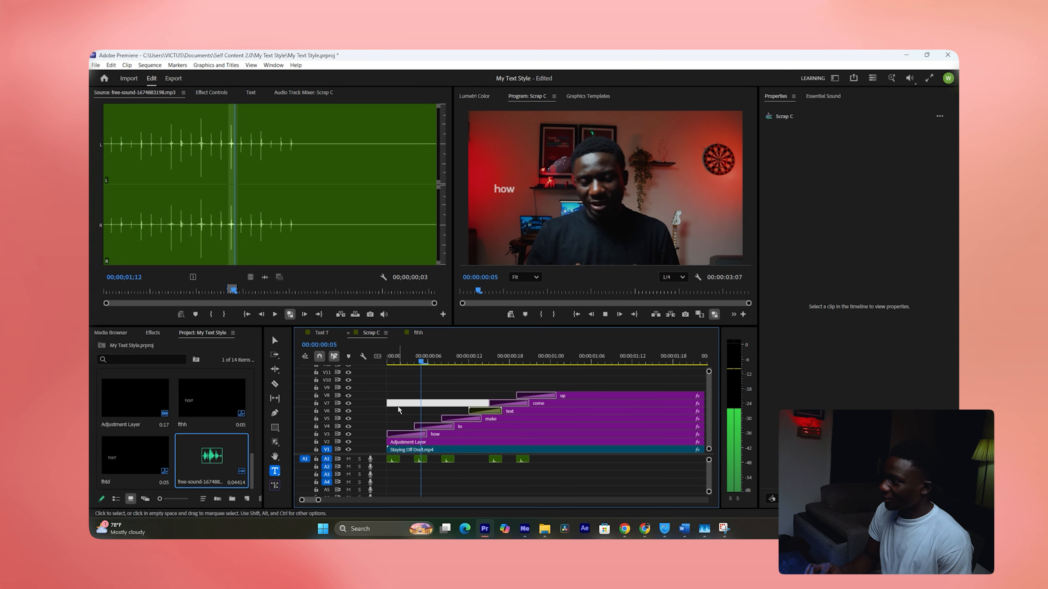
key(space)
click(468, 361)
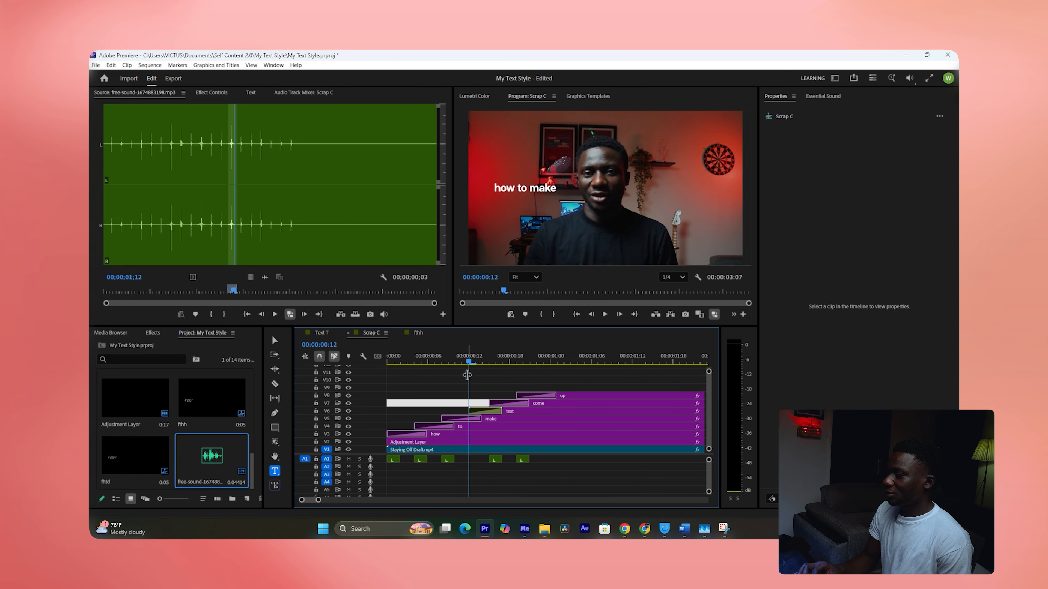
key(space)
key(space)
drag(462, 362, 512, 373)
key(Up)
Search the SOUND EFFECT folder in File Explorer for "flip" and import Book flip1.mp3 and Book flip2.mp3 into the Premiere project.
mouse_move(538, 537)
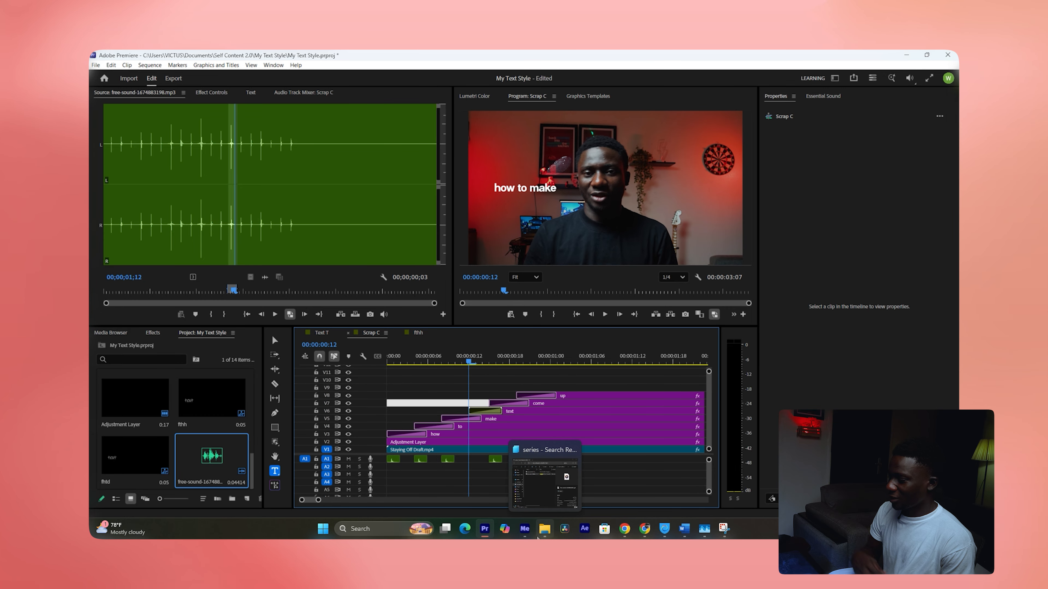
click(538, 536)
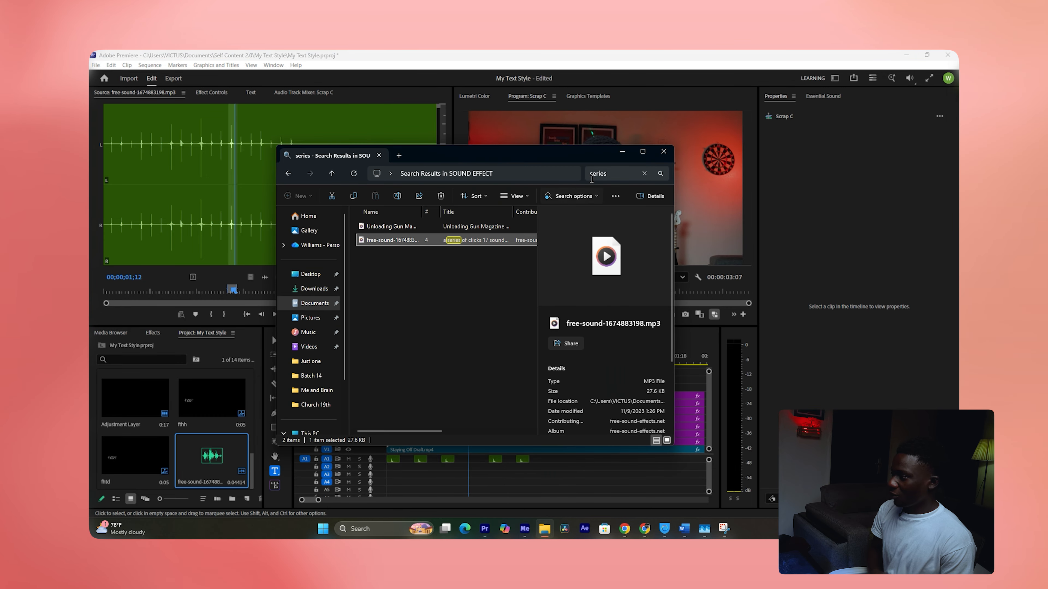
click(613, 175)
key(BackSpace)
key(BackSpace)
key(BackSpace)
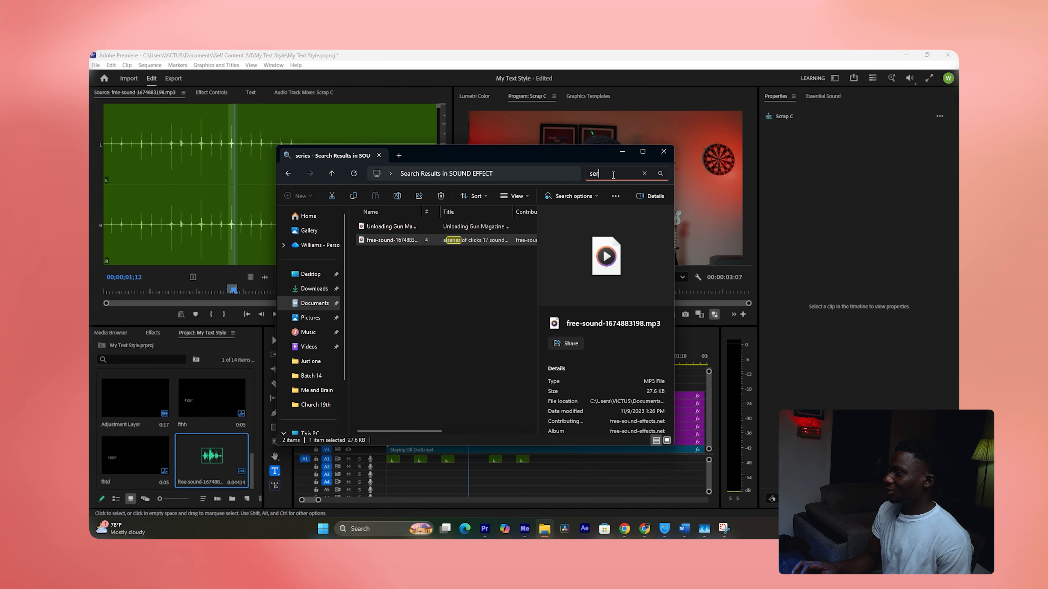
key(ctrl+a)
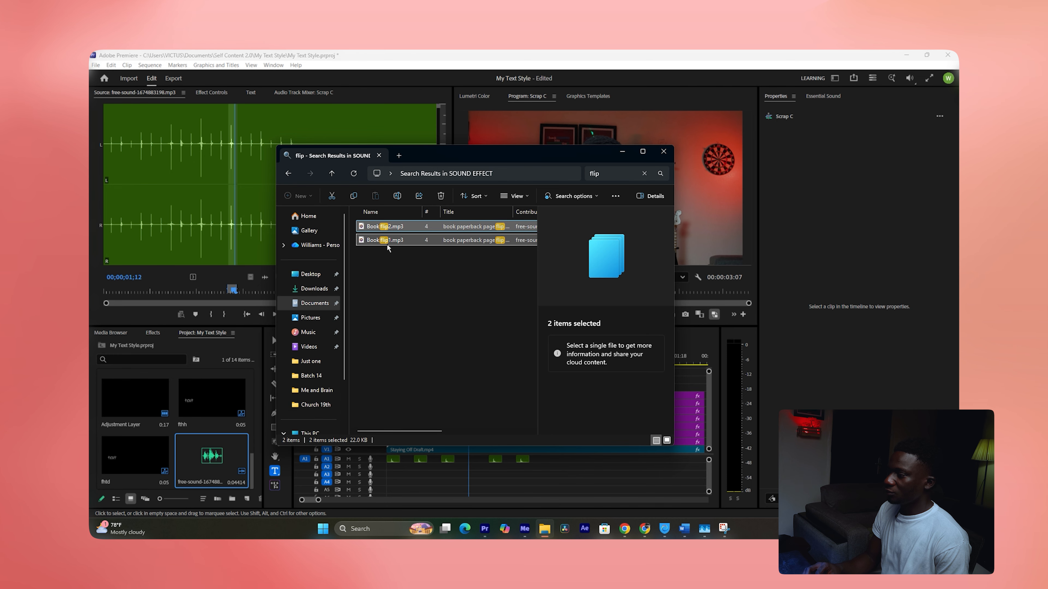
drag(387, 243, 173, 433)
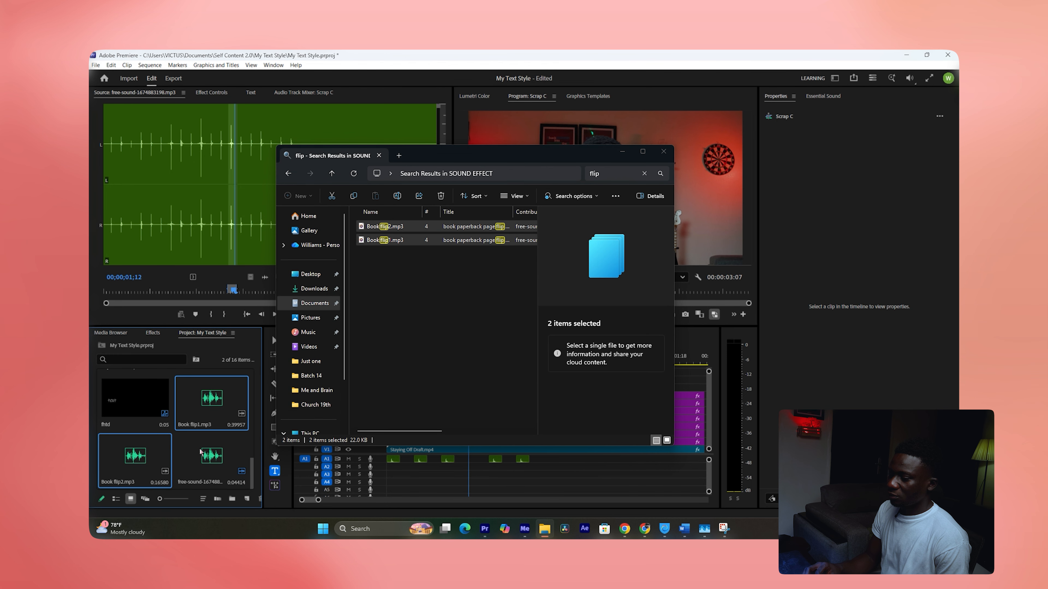
Mark the first six frames of Book flip1.mp3, place them on track A2 at the start of the word "text", and play them back.
double_click(206, 410)
key(space)
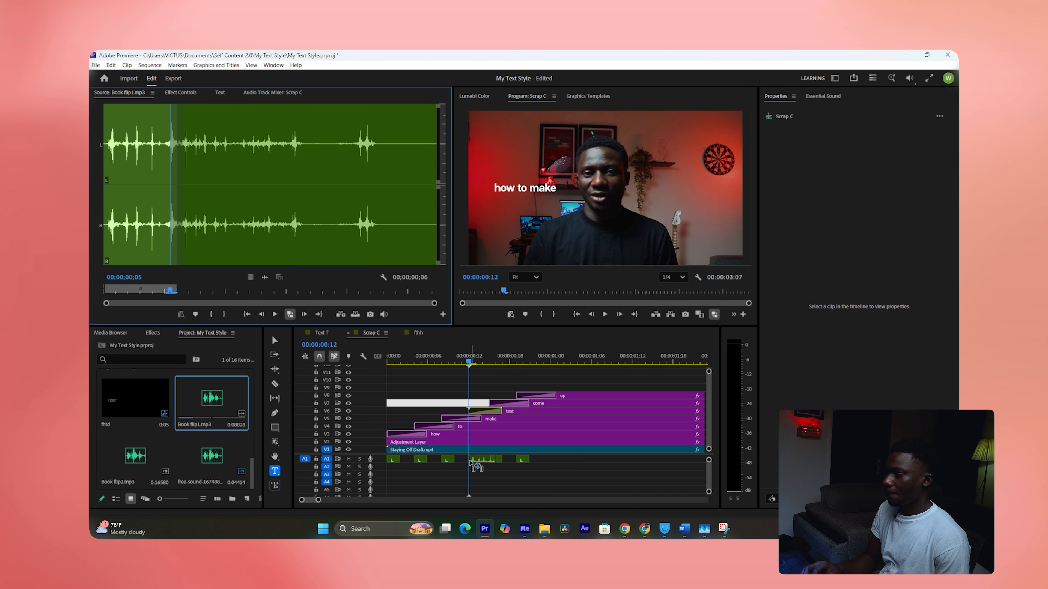
drag(477, 468, 474, 469)
key(space)
click(460, 361)
drag(459, 363, 503, 363)
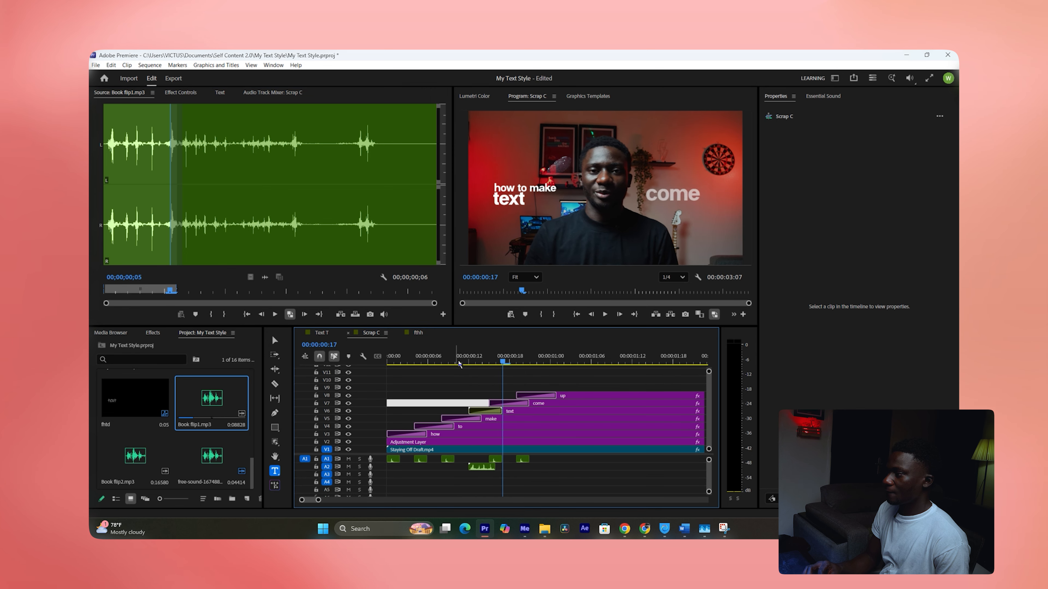
Normalize the max peak of the Book flip1.mp3 clip on A2 and play it back against the word "text".
click(486, 467)
key(g)
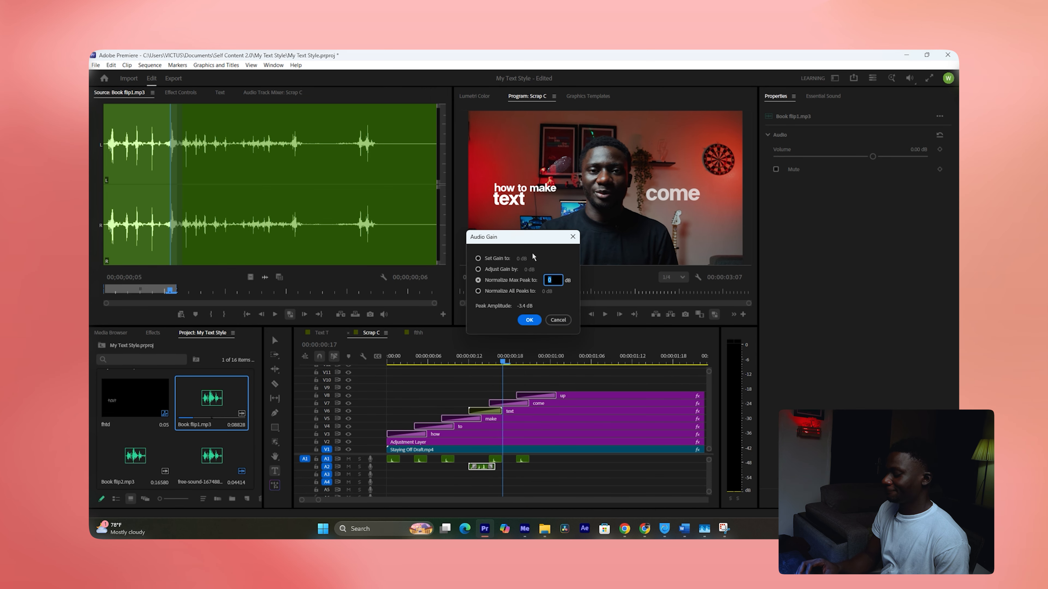
key(Return)
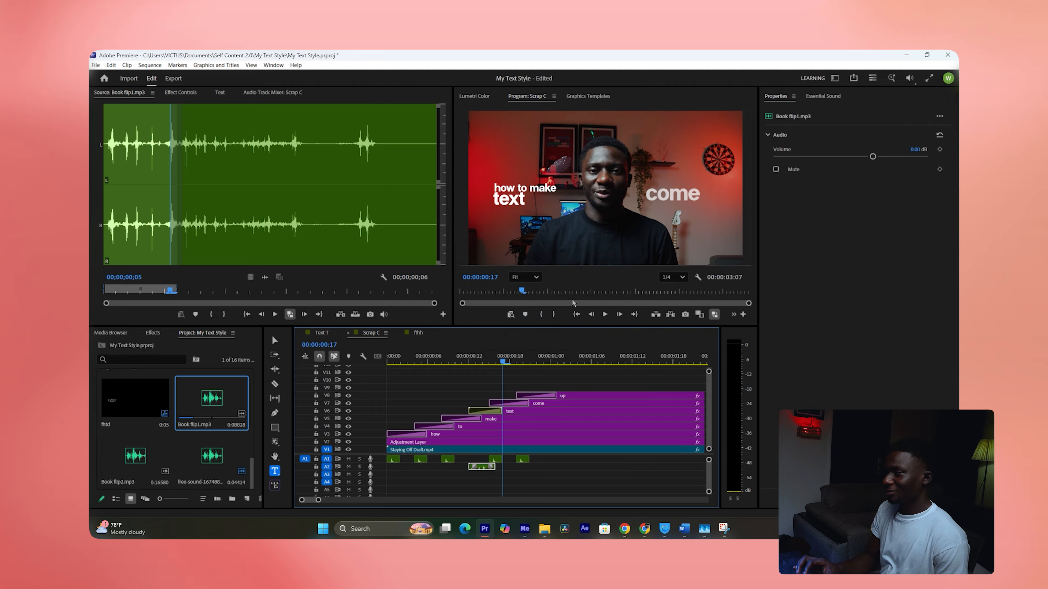
click(458, 363)
key(space)
key(space)
click(460, 364)
key(space)
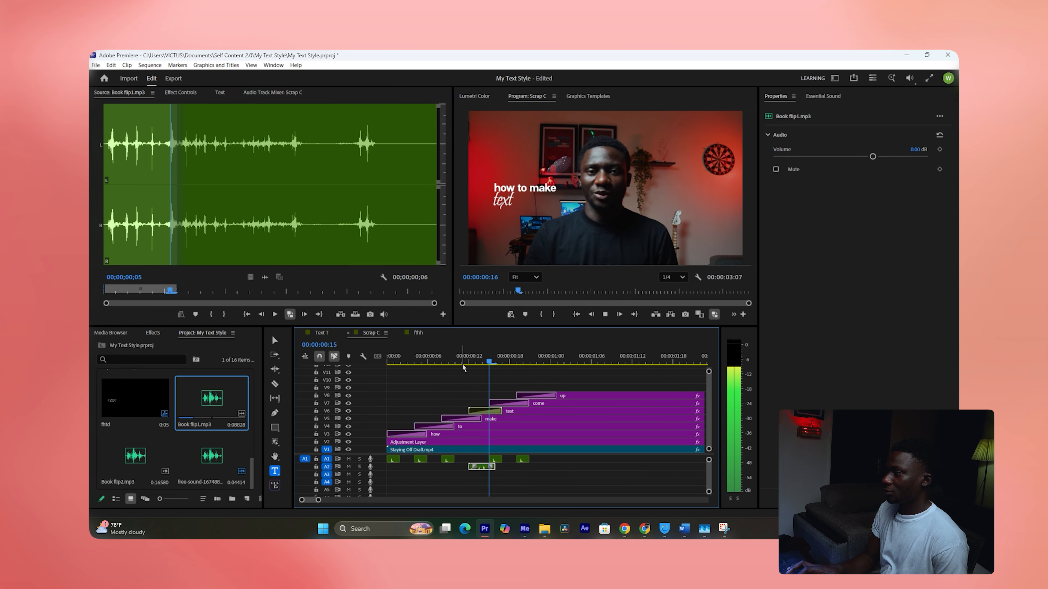
click(463, 364)
Play the captioned sequence from the start several times to review the word animations together with all flip sounds.
key(space)
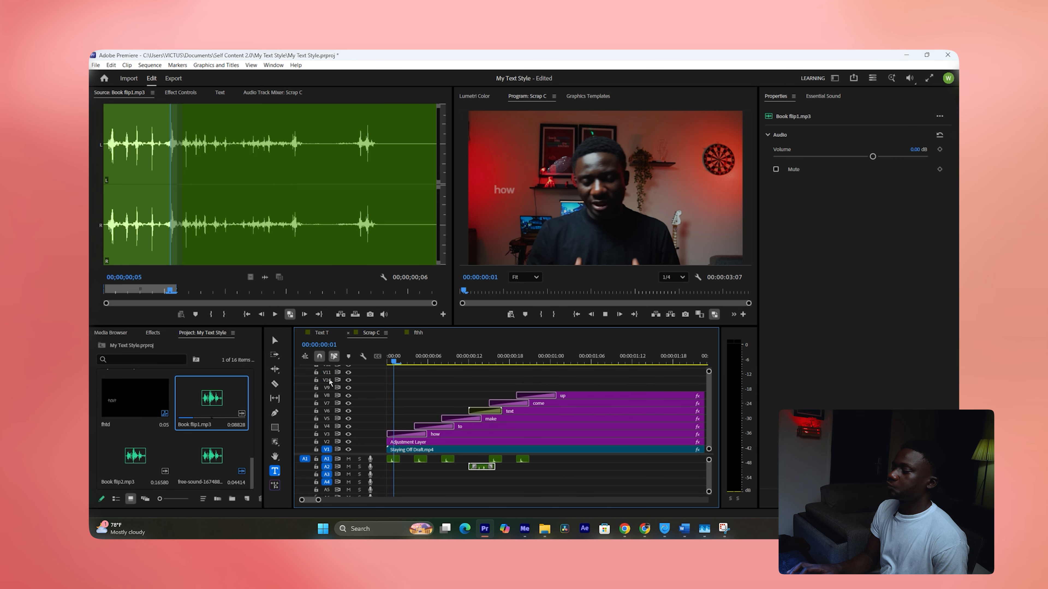
key(space)
drag(391, 363, 347, 361)
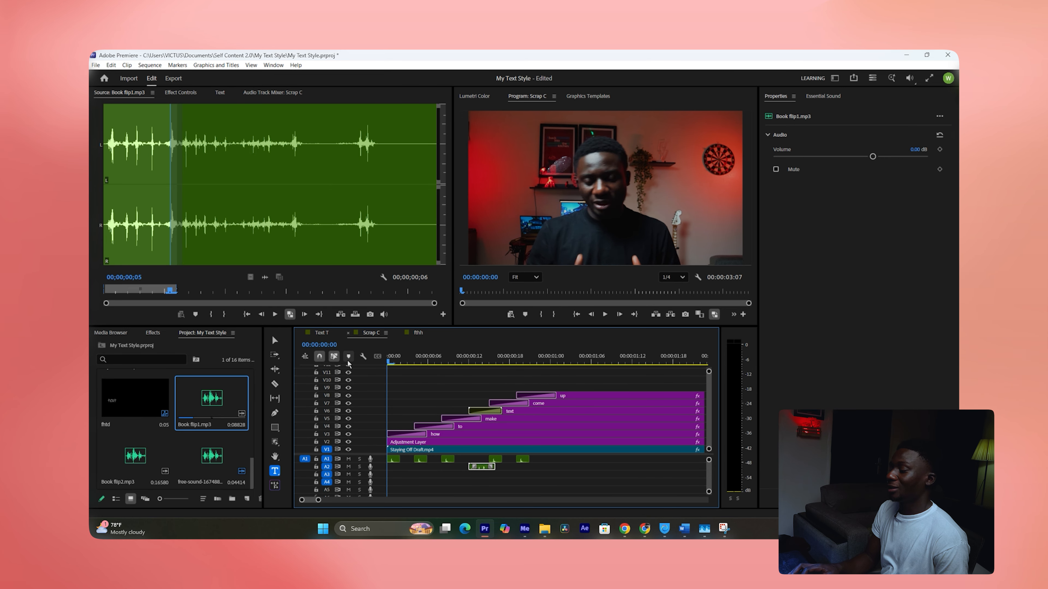
key(space)
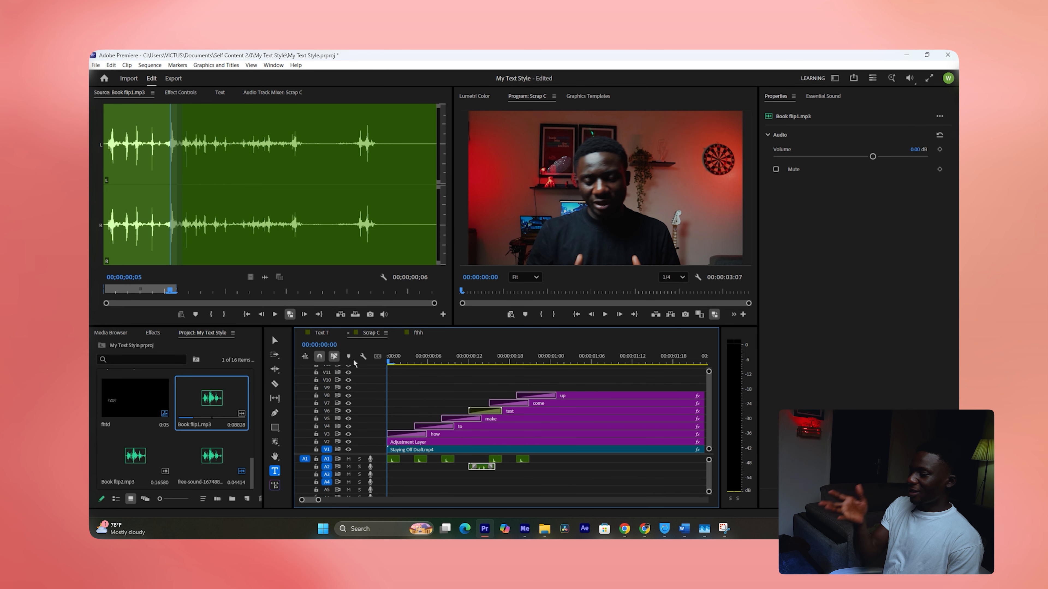
click(428, 402)
mouse_move(391, 359)
mouse_down()
mouse_move(473, 358)
mouse_move(543, 337)
mouse_move(402, 331)
mouse_move(366, 340)
mouse_move(384, 357)
mouse_up()
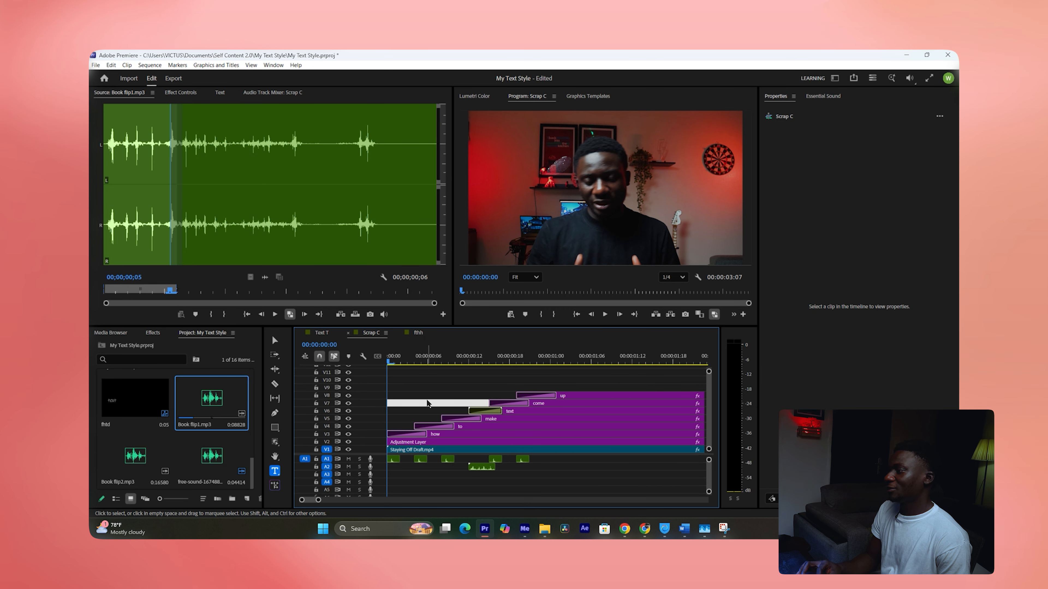
key(space)
key(space)
drag(402, 358, 343, 362)
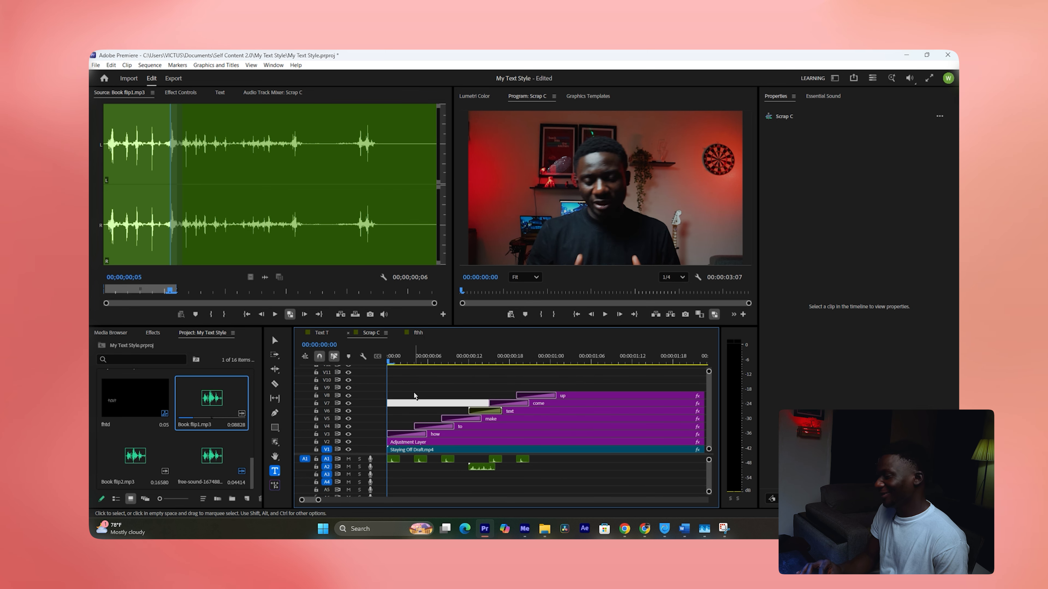
key(space)
key(space)
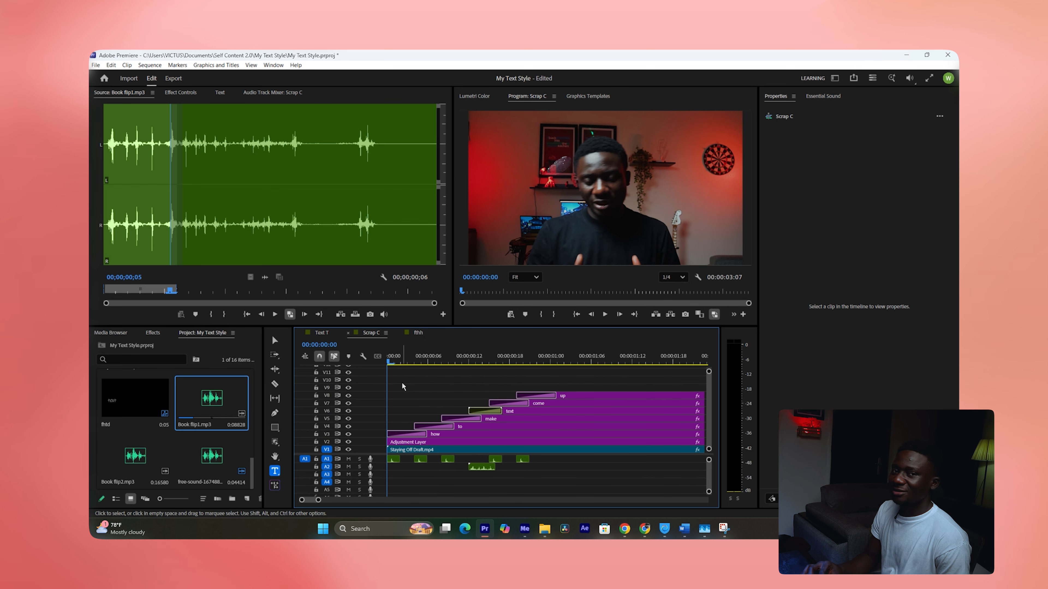